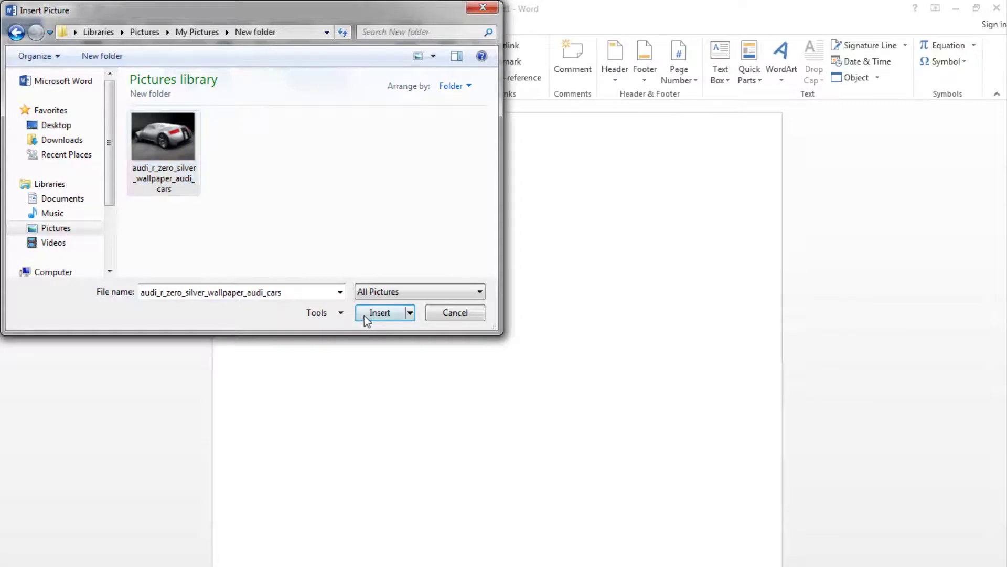
Step: Insert the picture audi_r_zero_silver_wallpaper_audi_cars into the document
click(365, 317)
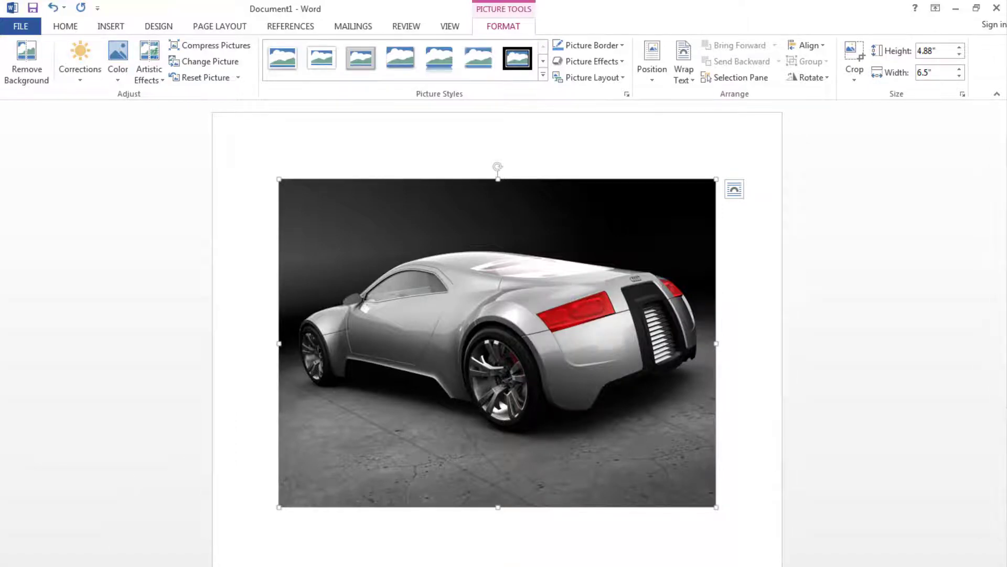
Step: Switch to the picture's folder in Windows Explorer and check the pixel dimensions and file size of the original Audi image
click(91, 565)
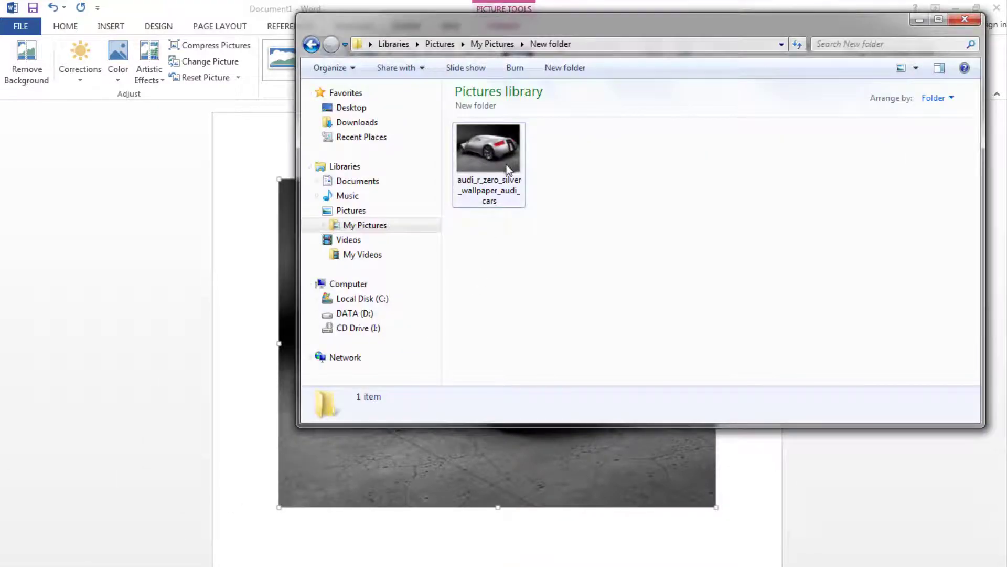
click(508, 169)
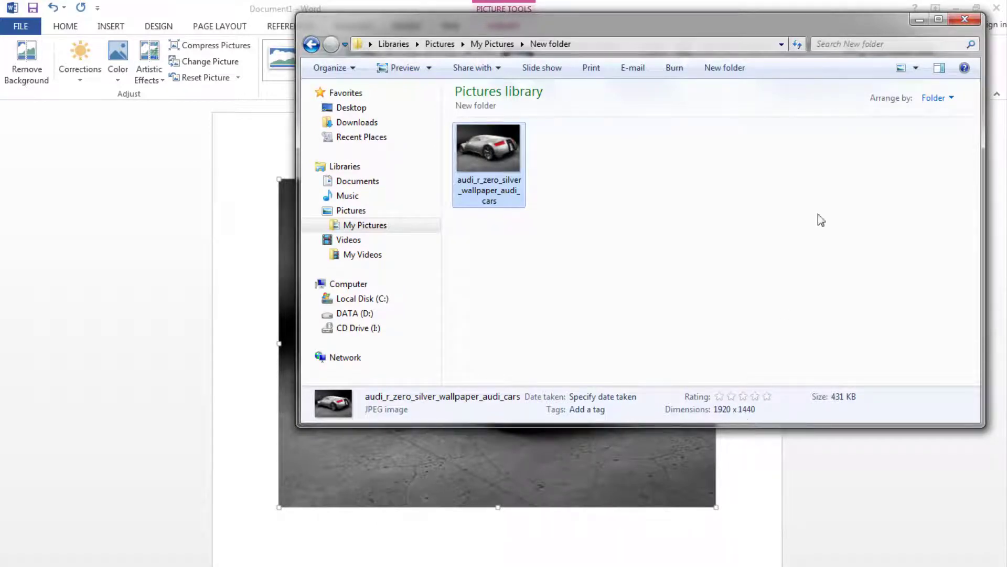
click(965, 20)
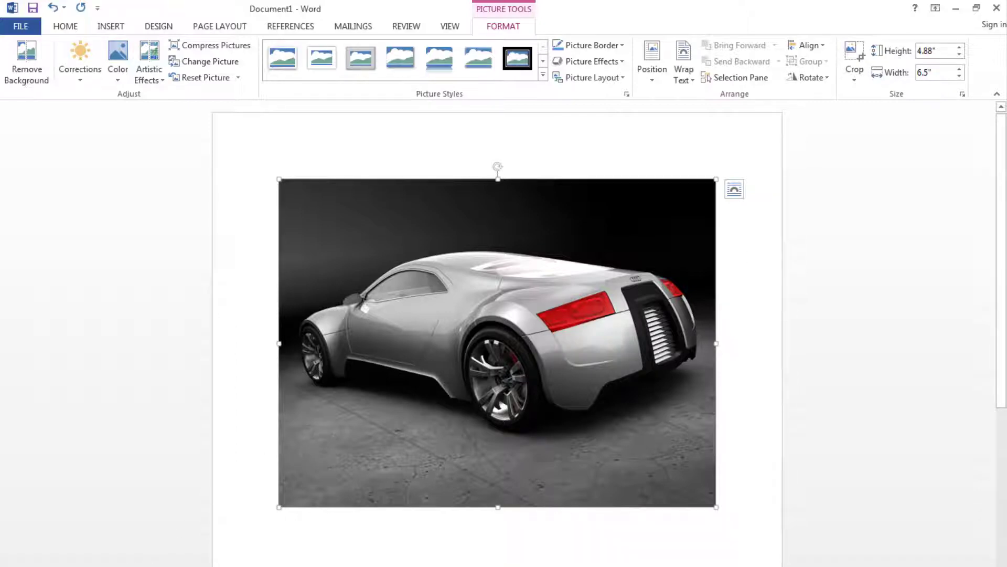
click(89, 565)
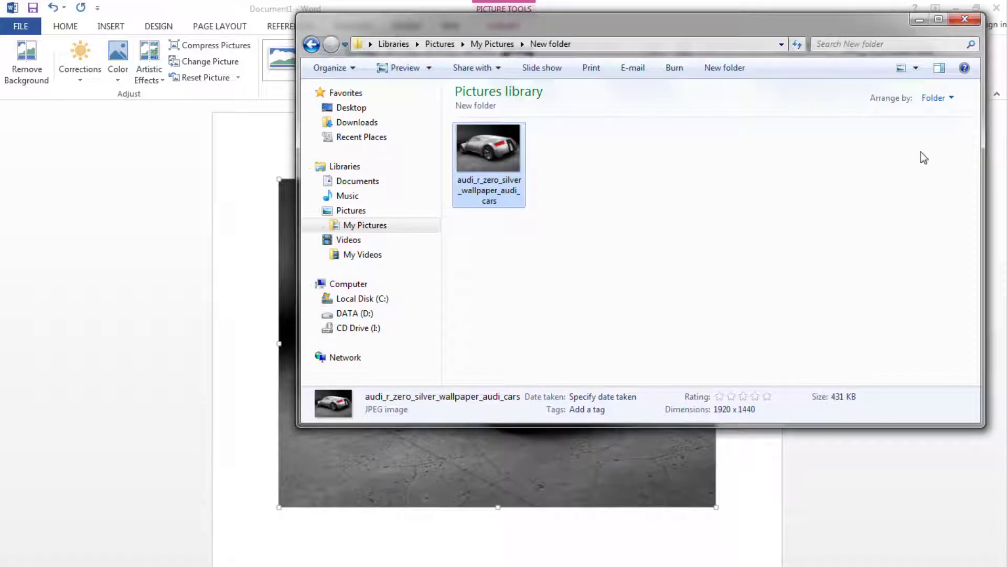
click(918, 20)
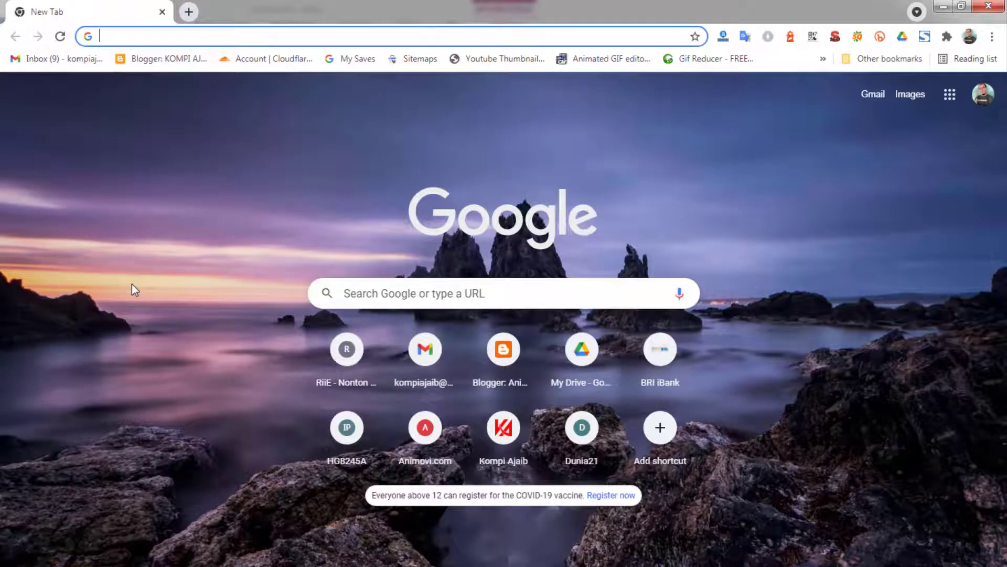
Step: Open the UnitConverters.net pixel-to-inch converter in Chrome through a "pixel to inch" search and convert 1920 pixels to inches
text(pi)
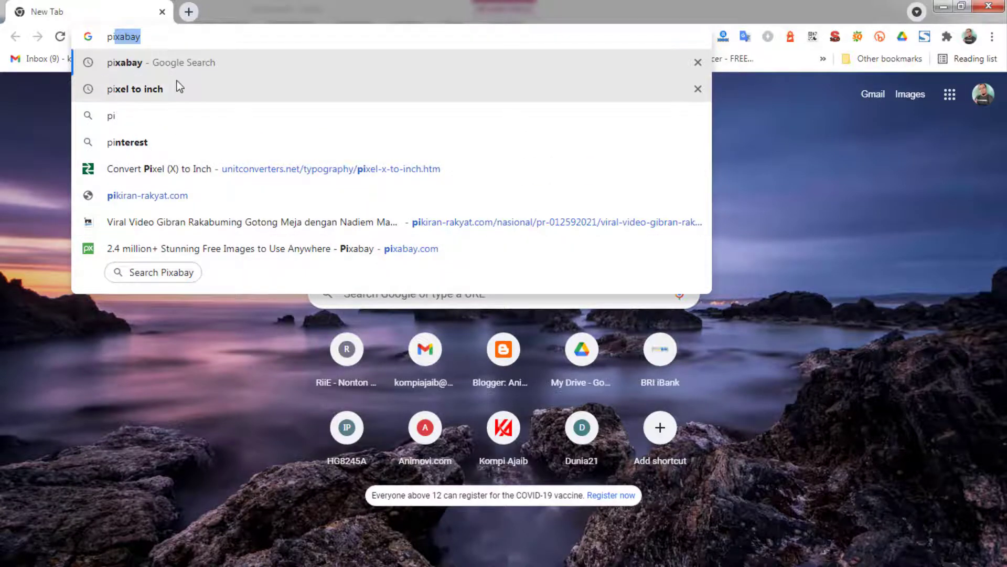
click(180, 88)
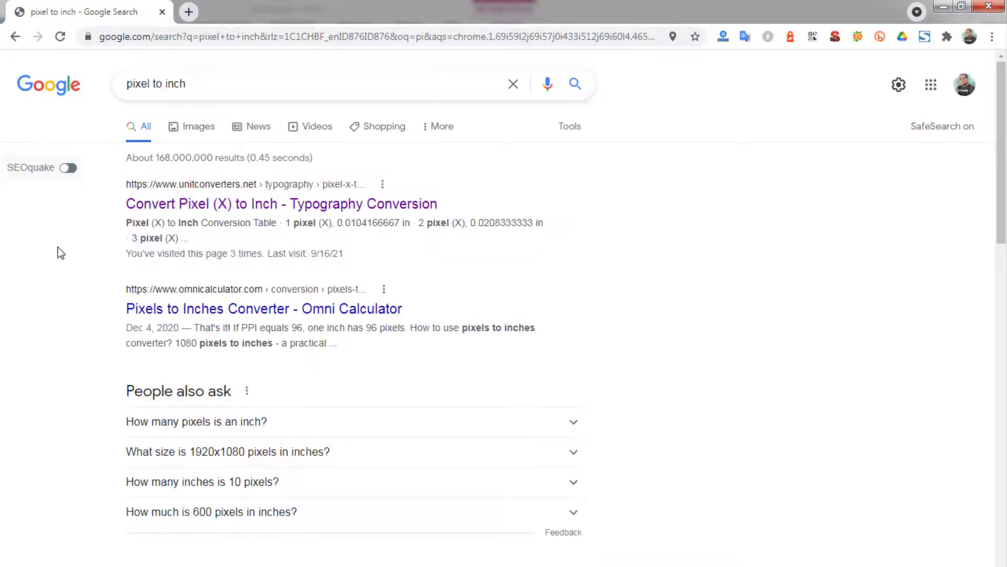
click(202, 205)
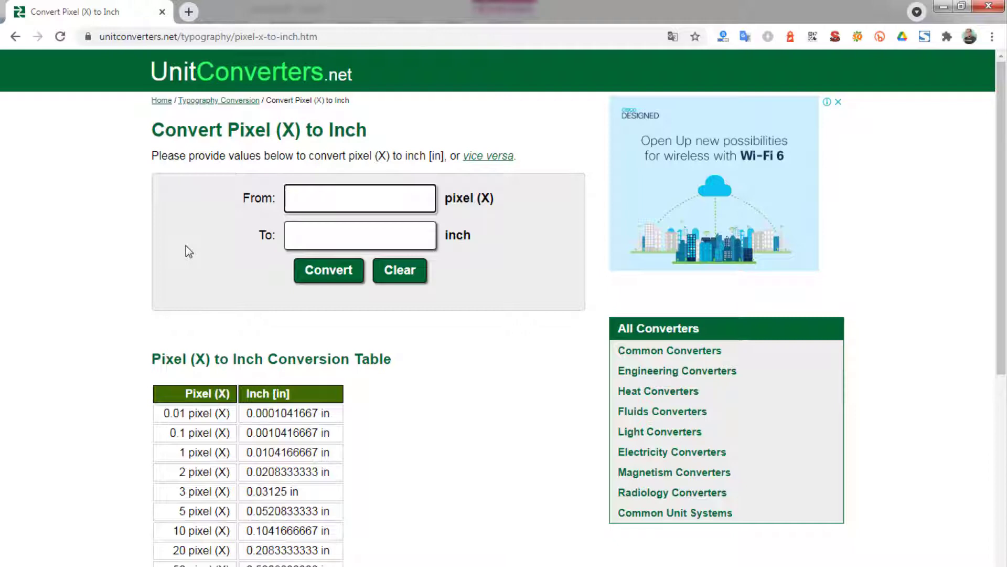
text(1)
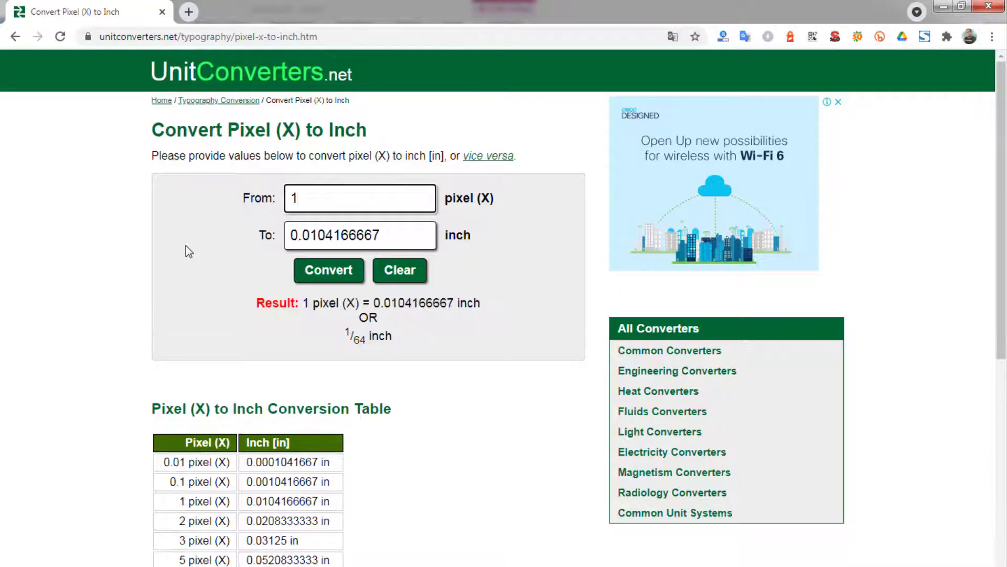
text(920)
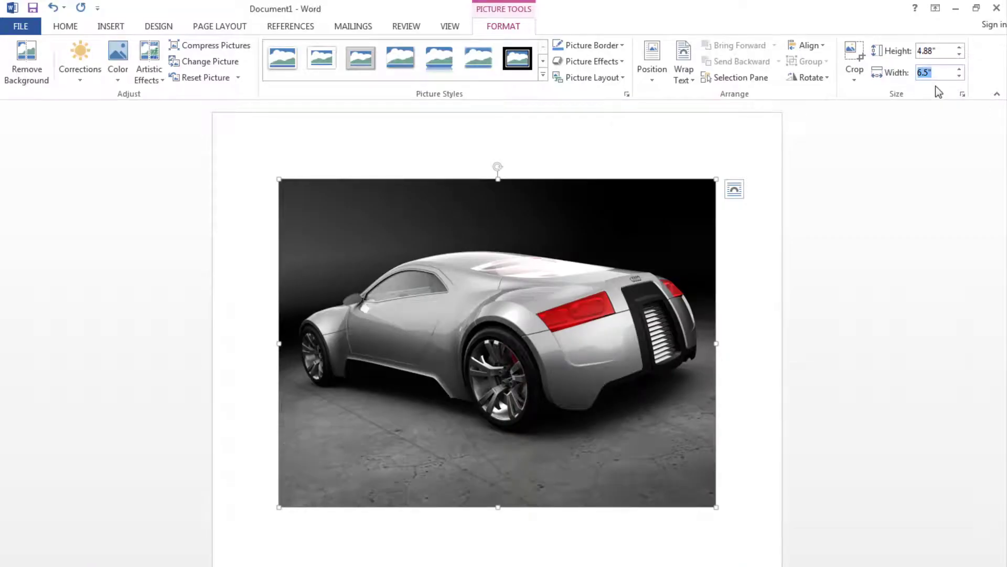
Step: Switch back to Word and set the picture's absolute width to 20 inches in its size settings
click(963, 95)
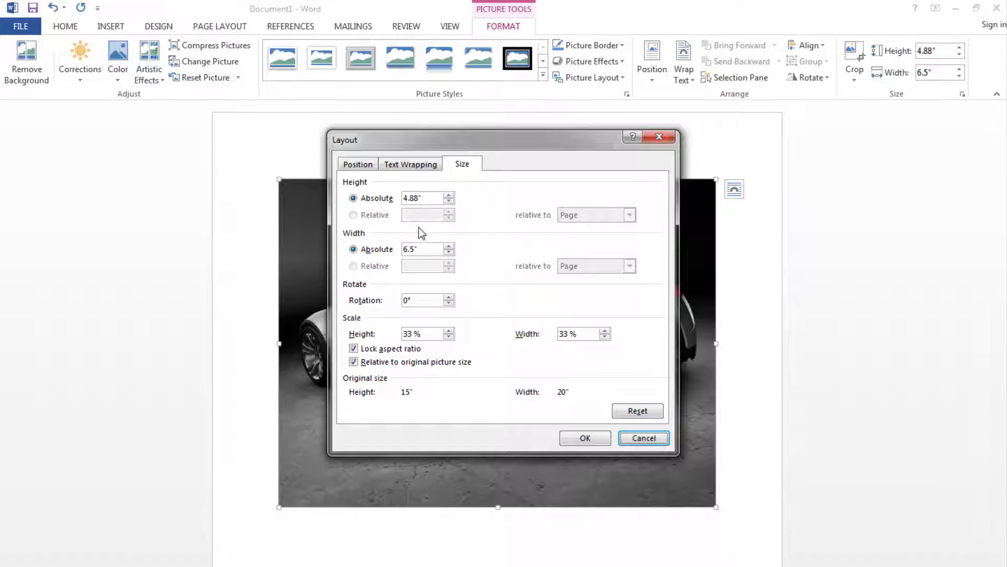
click(420, 248)
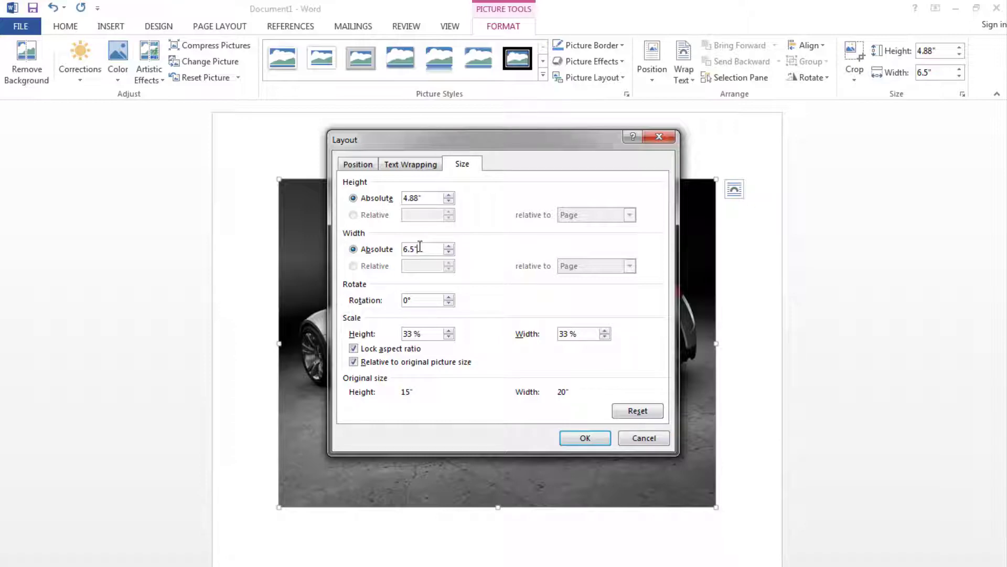
drag(419, 247, 390, 247)
text(20)
key(Return)
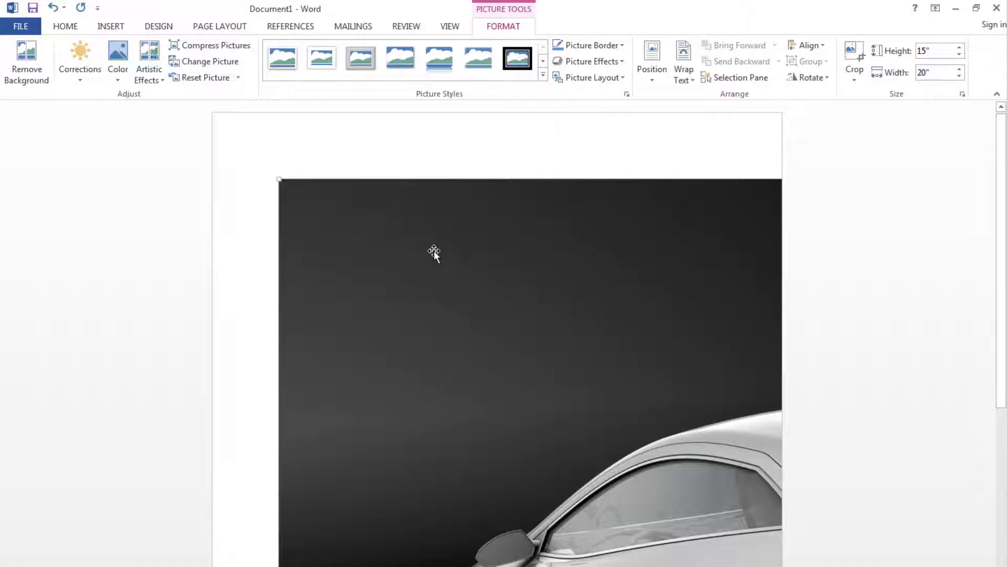
Step: Compress the picture with the E-mail (96 ppi) target output
click(209, 46)
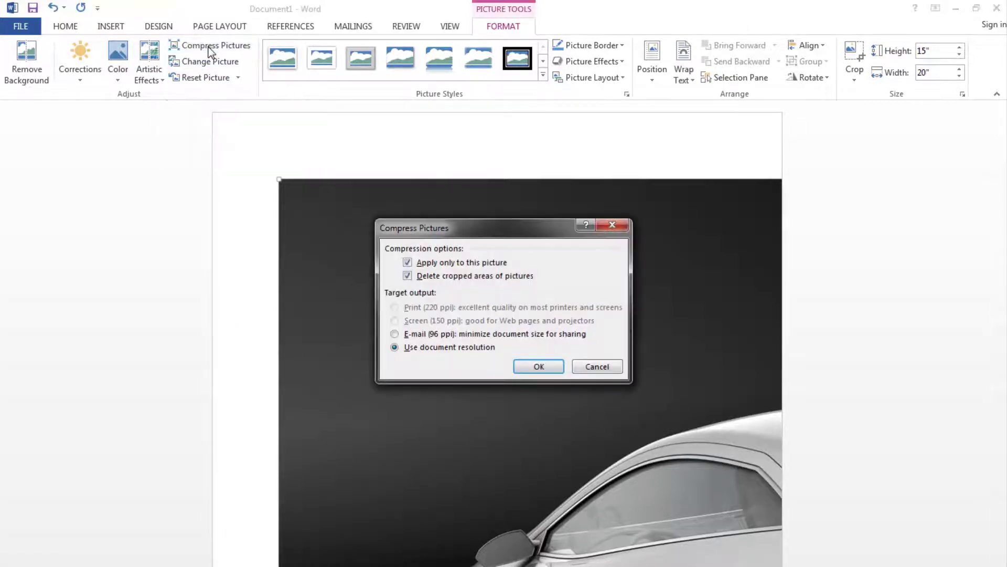
click(394, 334)
click(524, 368)
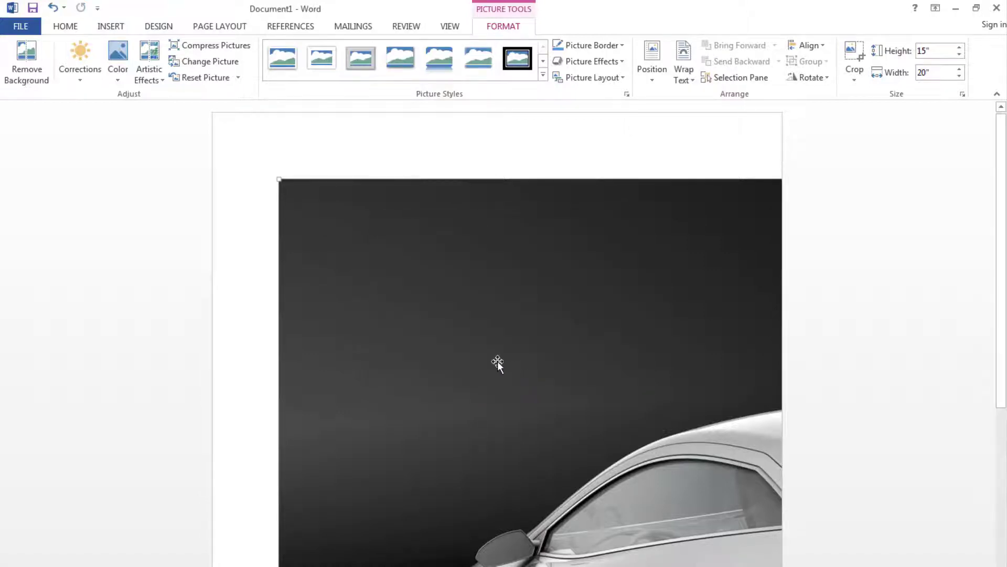
Step: Save the compressed picture as a JPEG file named 1 in New folder within My Pictures
right_click(382, 216)
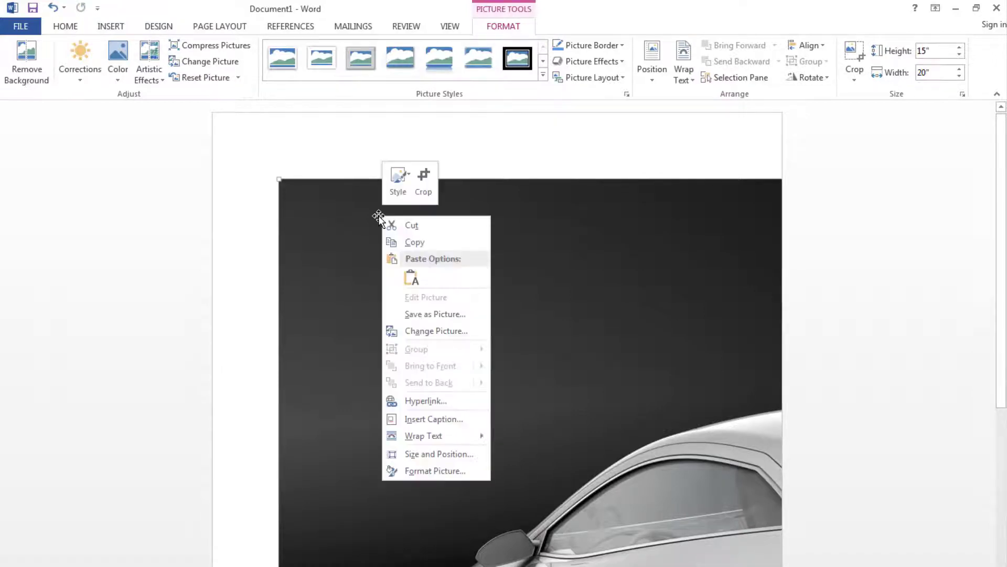
click(430, 315)
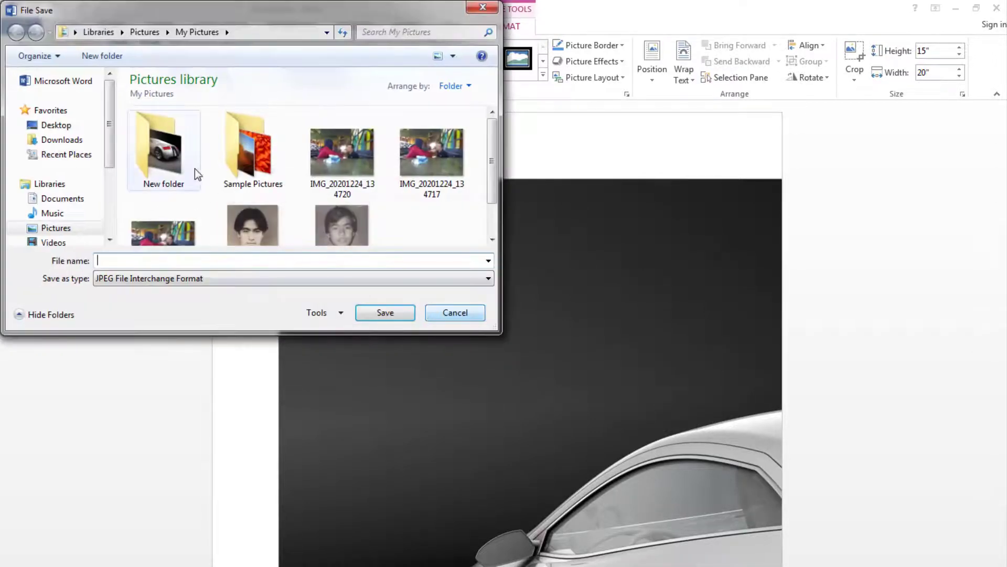
double_click(183, 157)
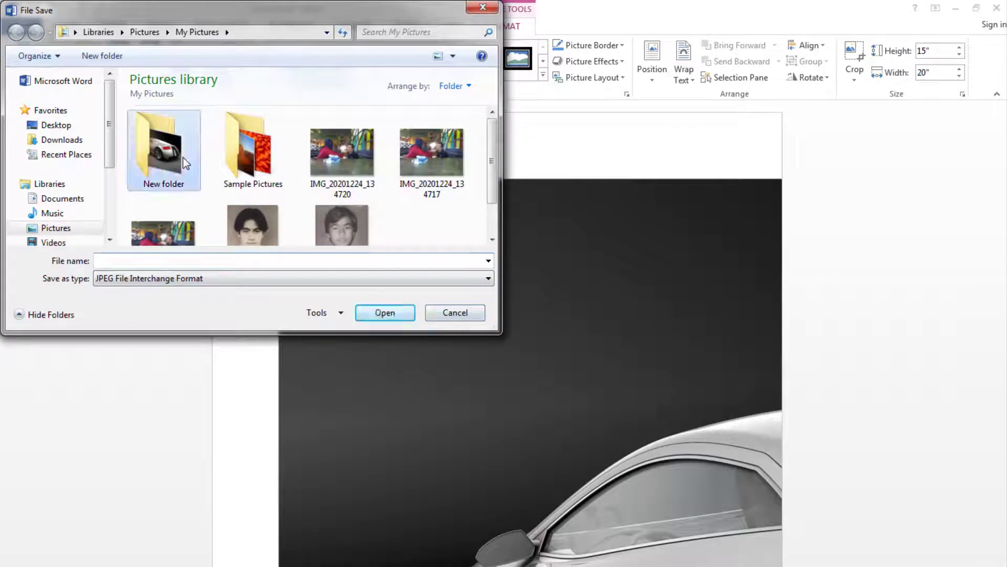
click(213, 256)
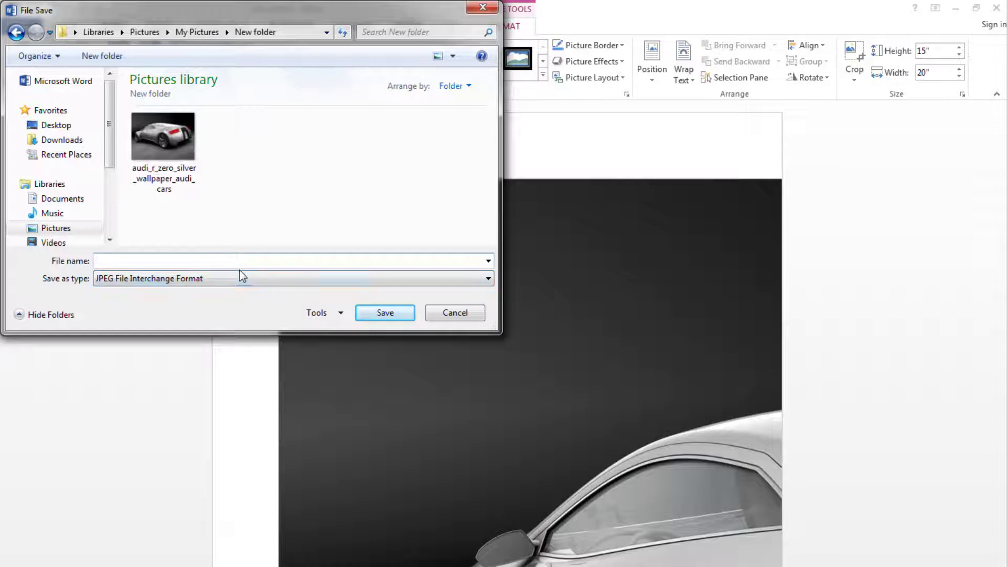
text(1)
click(368, 311)
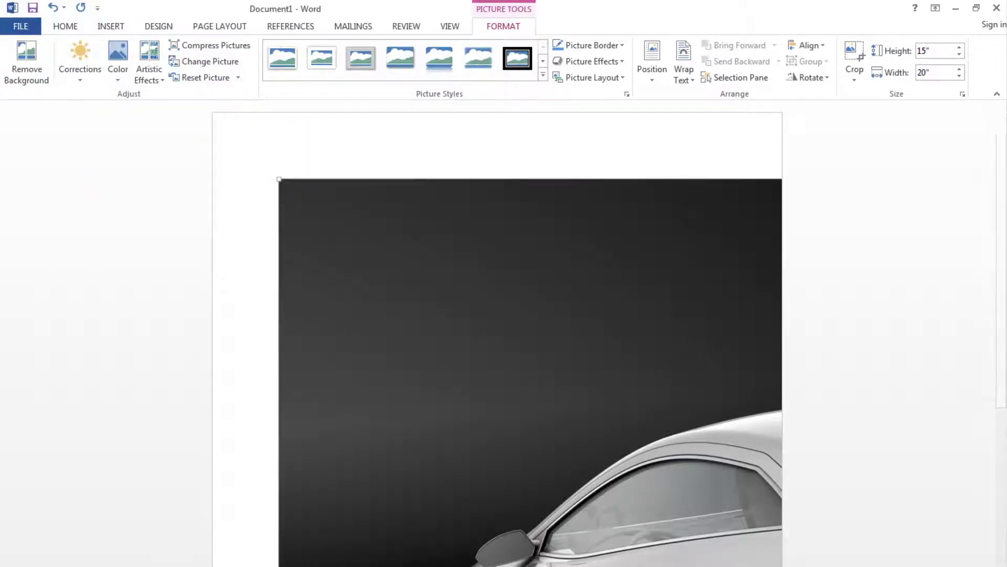
Step: Compare the file size and dimensions of the saved picture 1 with the original Audi image in Windows Explorer
click(124, 551)
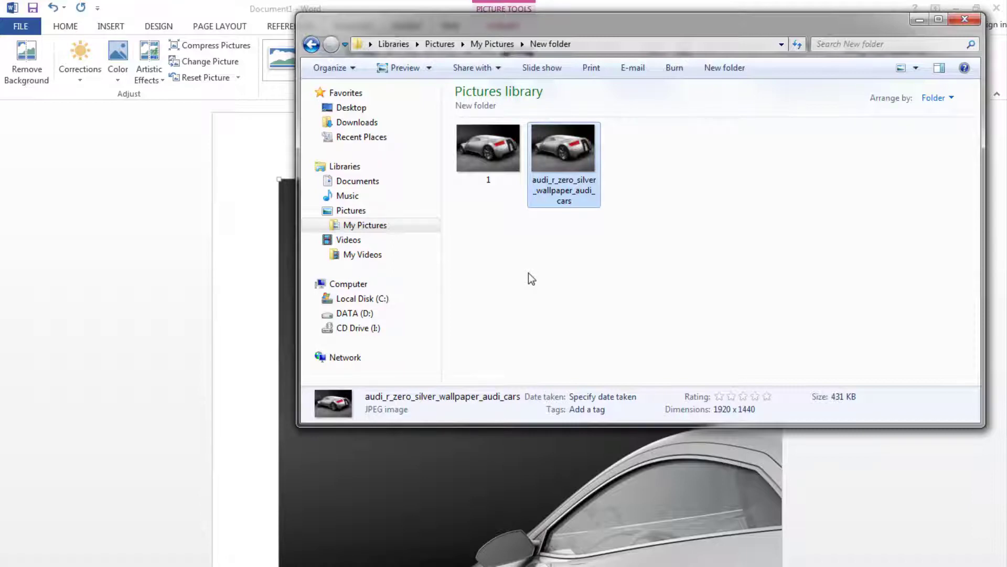
click(488, 168)
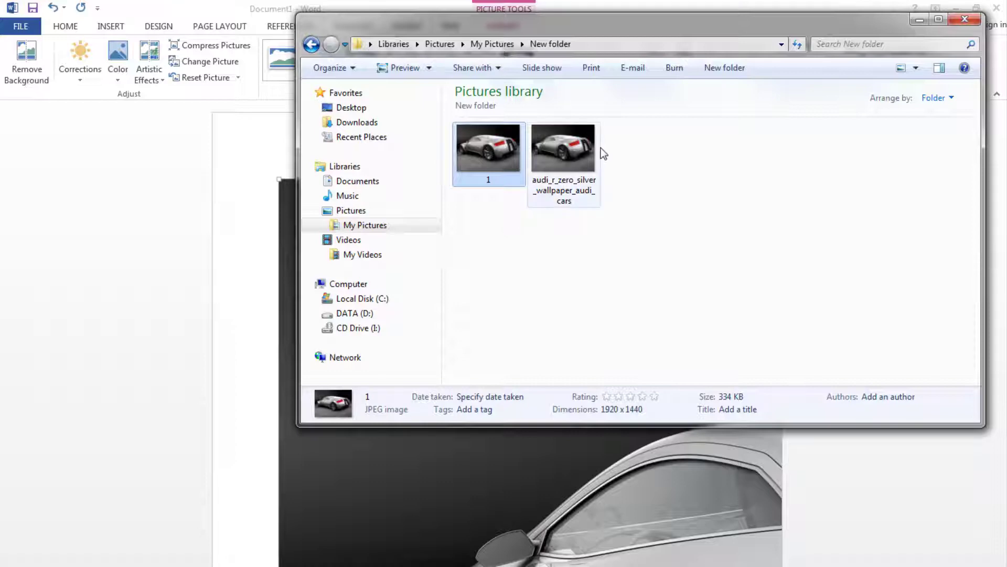
click(587, 146)
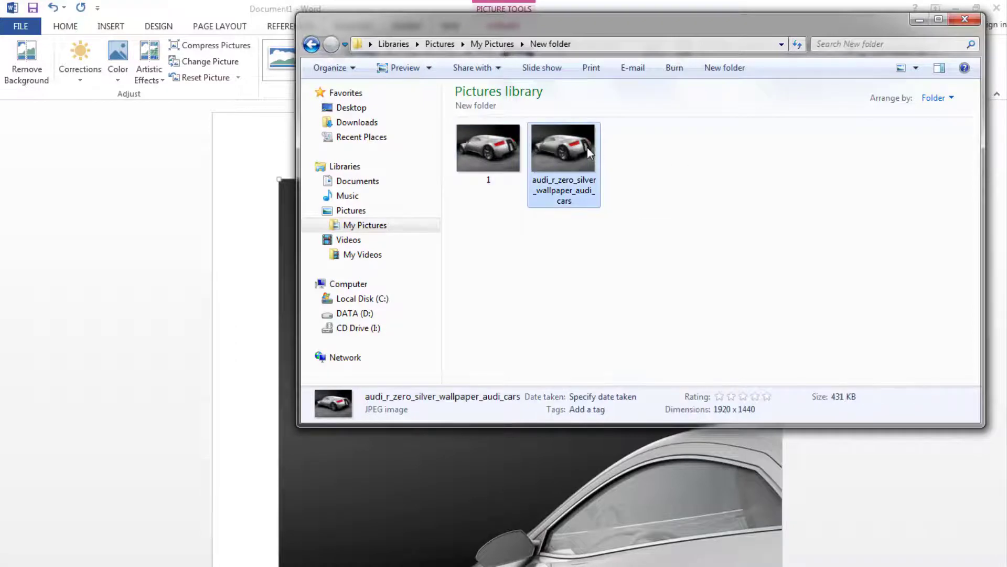
click(518, 159)
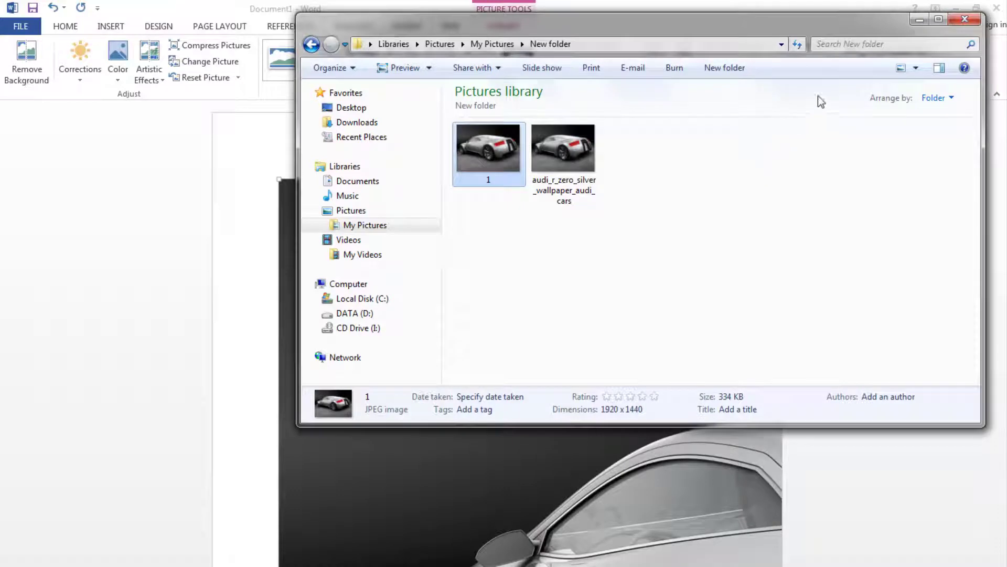
click(919, 20)
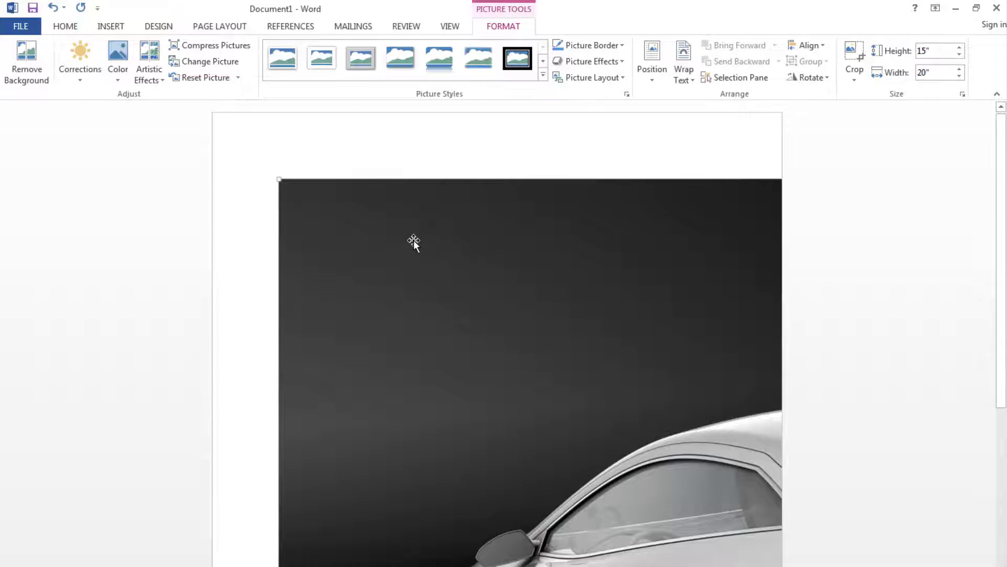
Step: Undo the compression and resizing of the picture in Word
key(ctrl+z)
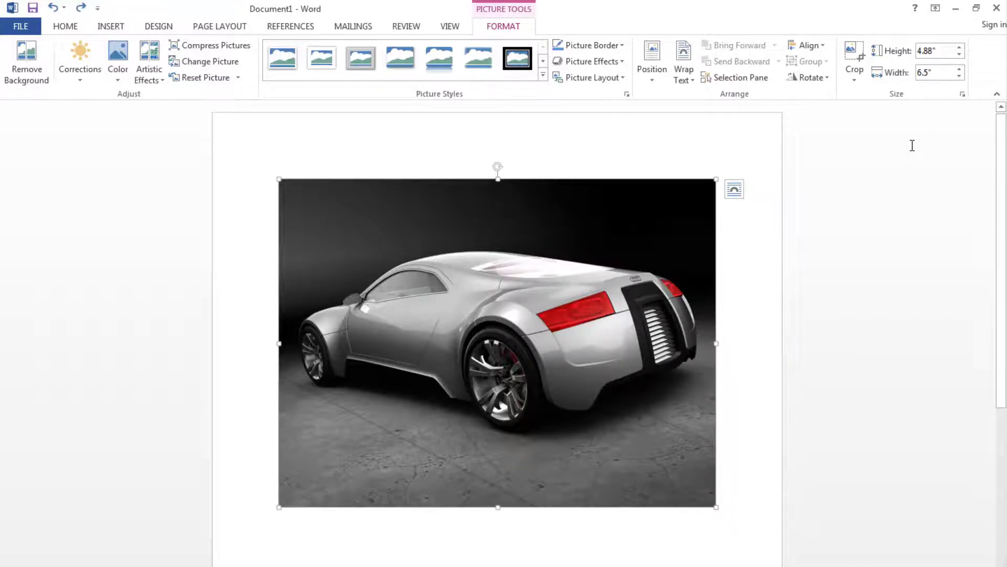
Step: Switch to the pixel-to-inch converter in Chrome, convert 1000 pixels to inches and copy the result
mouse_move(235, 566)
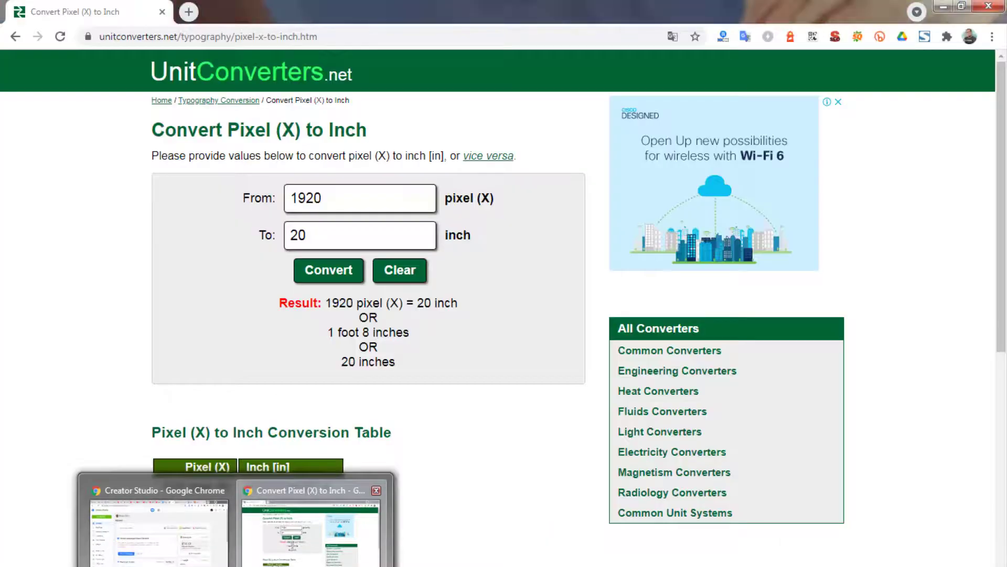
click(311, 530)
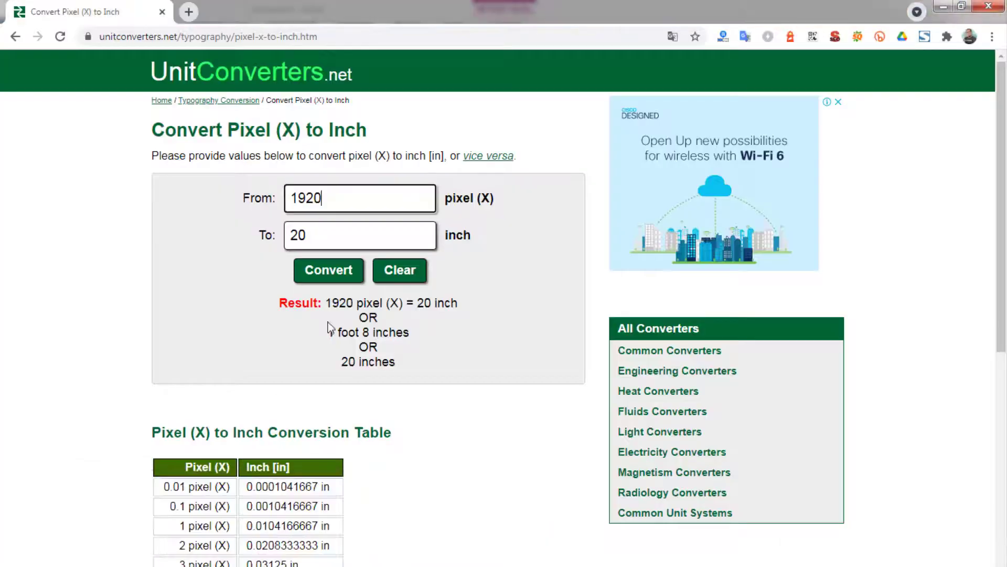
drag(329, 206, 252, 192)
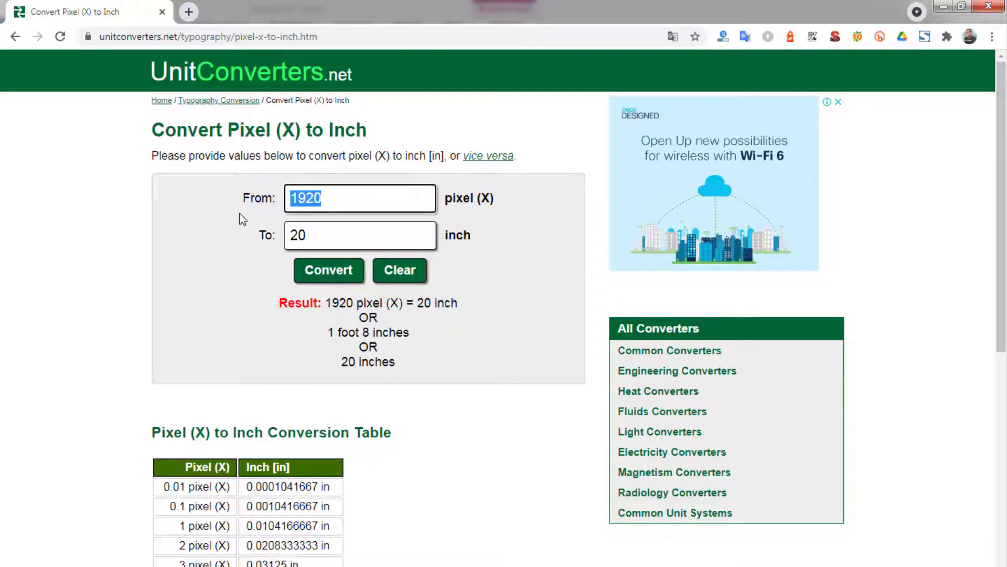
text(1000)
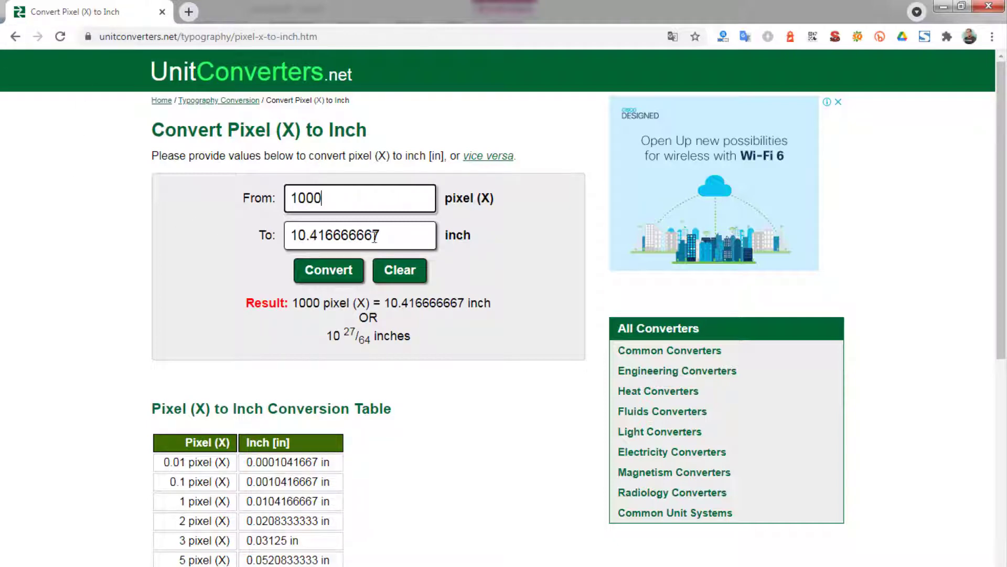
drag(387, 233, 286, 224)
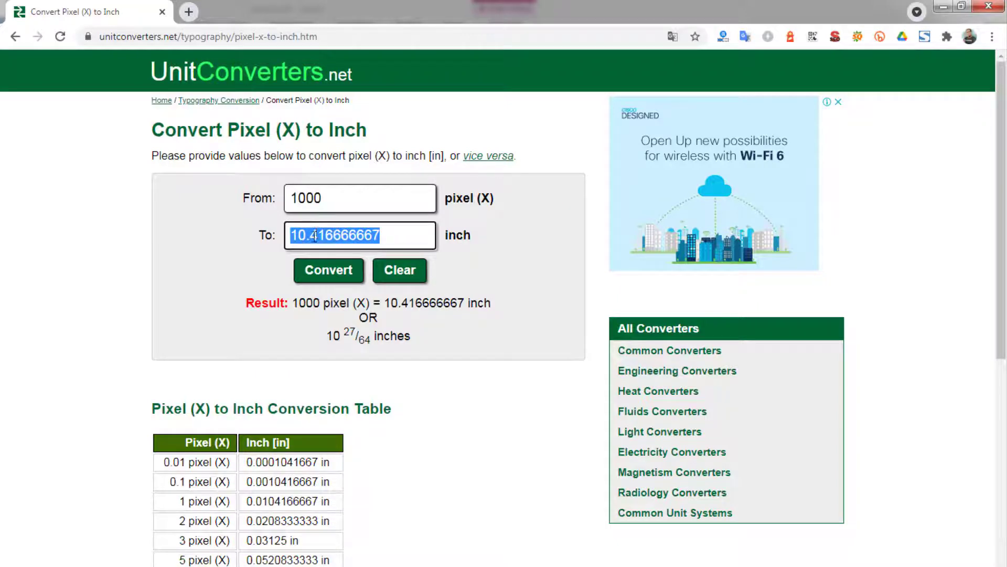
right_click(314, 235)
click(335, 262)
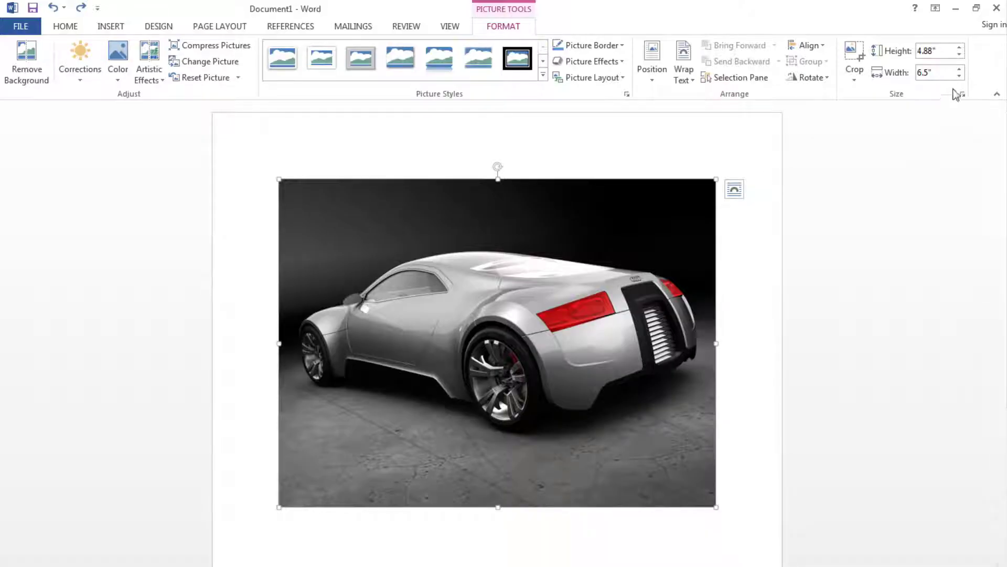
Step: Turn off sizing relative to the original picture and set the car picture's width to the copied inch value, 10.42"
click(962, 95)
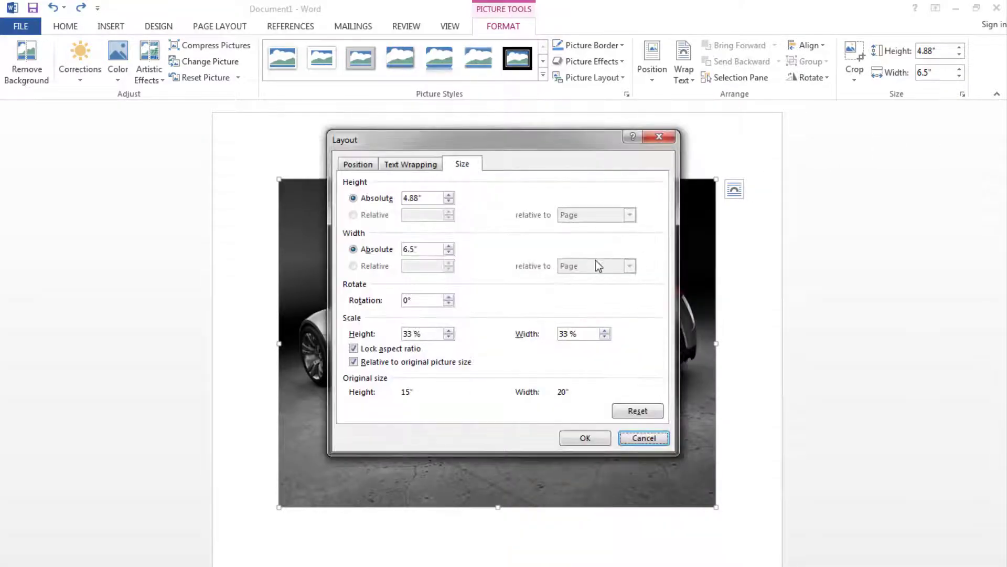
click(353, 363)
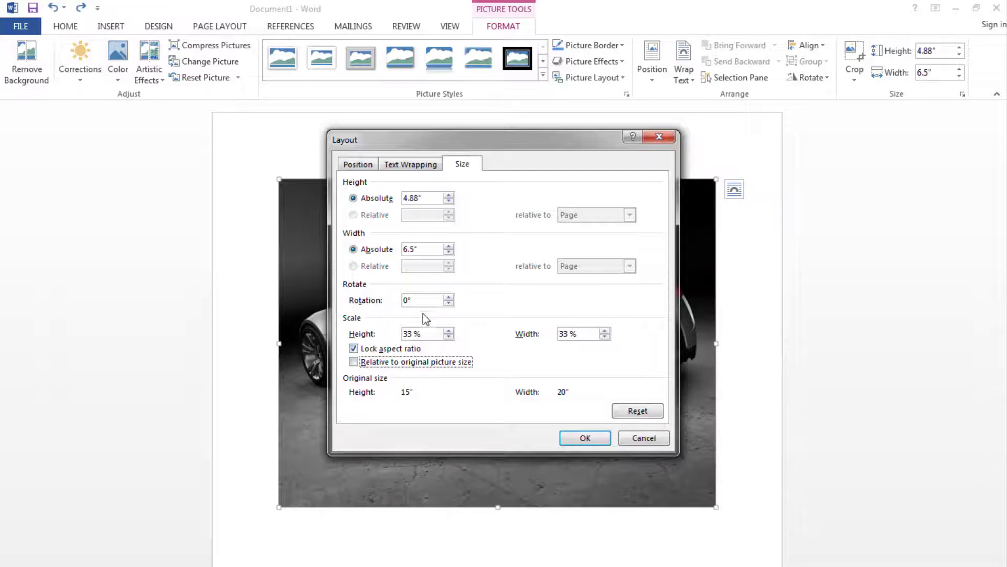
double_click(423, 244)
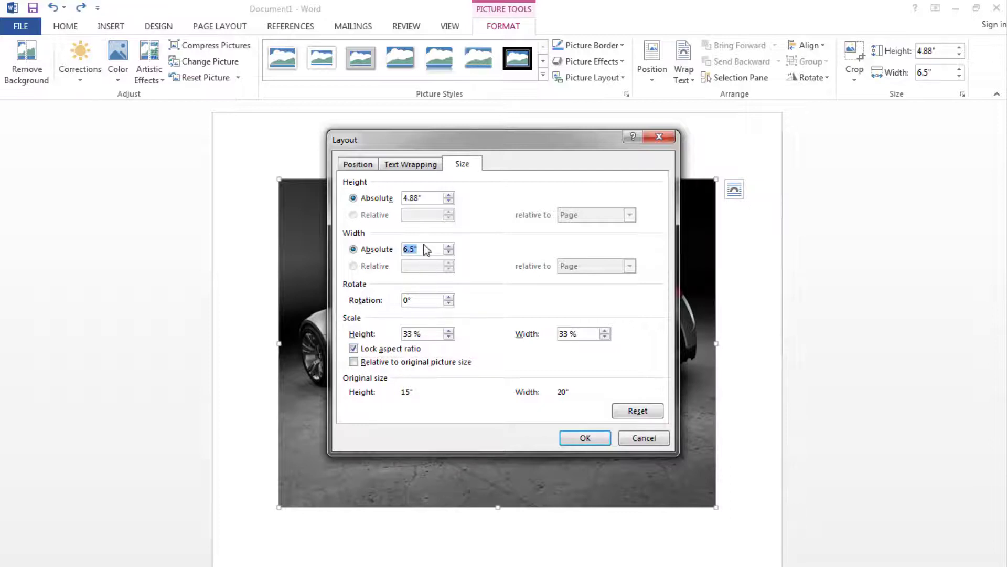
right_click(407, 252)
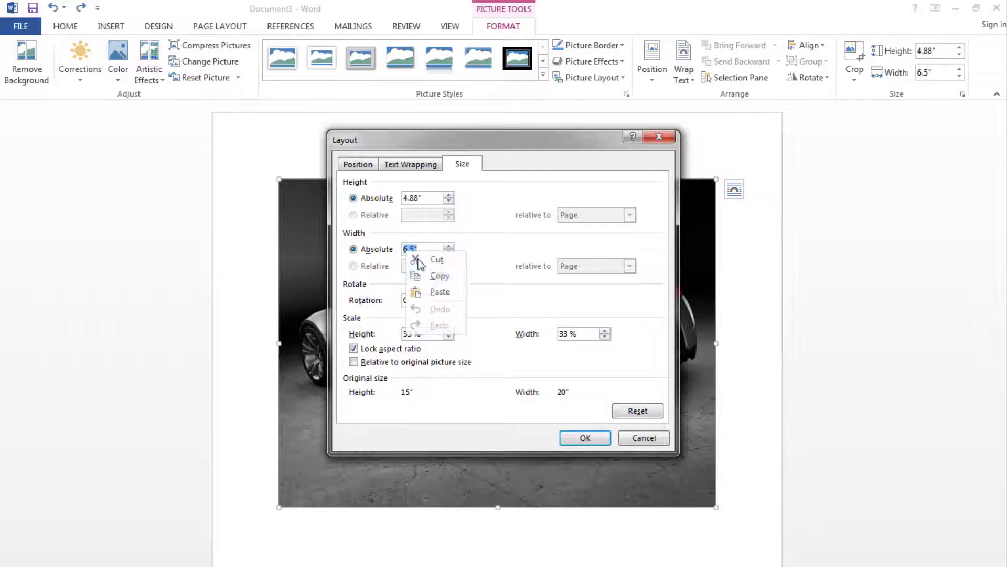
click(439, 292)
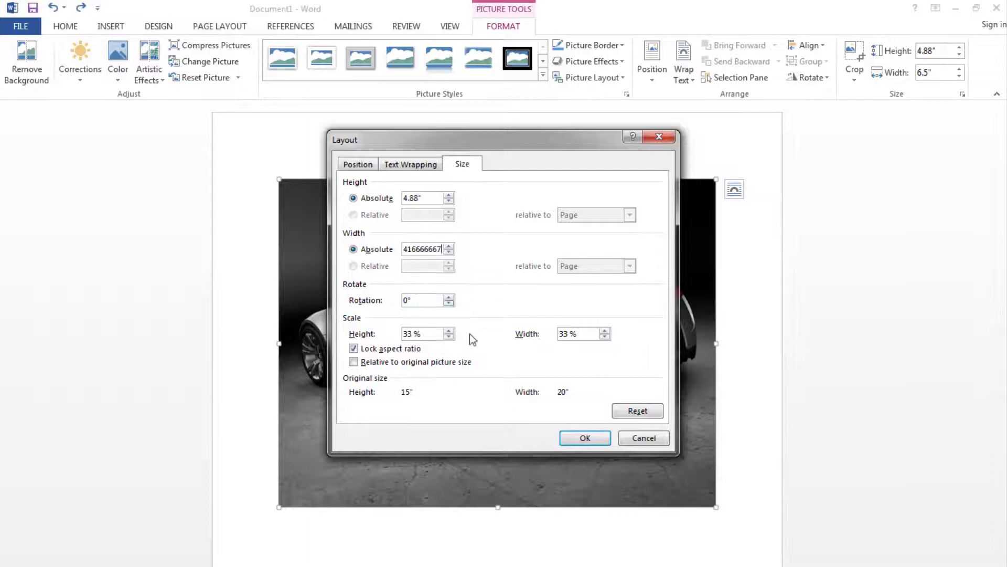
click(583, 438)
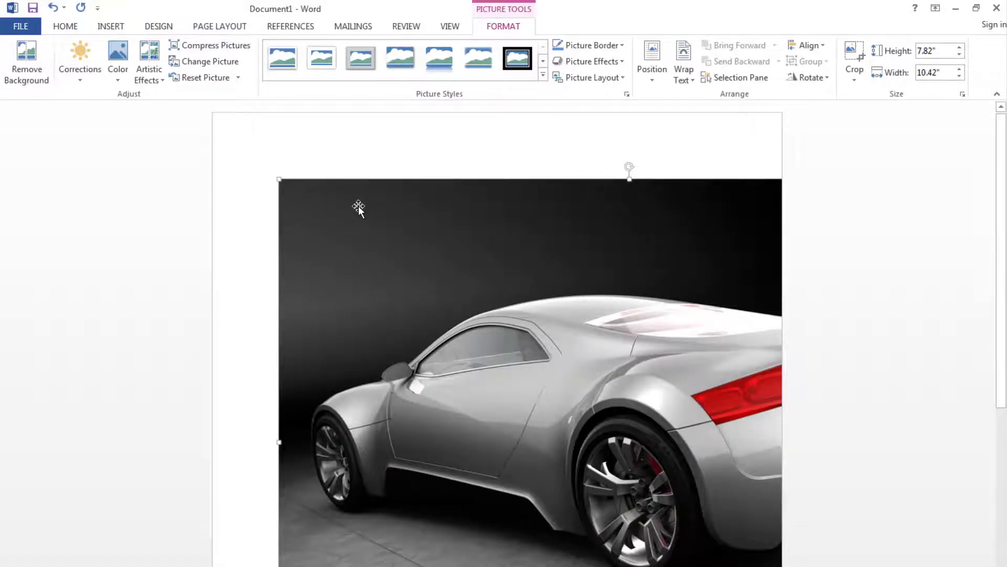
Step: Compress the resized car picture to the E-mail (96 ppi) target output
click(230, 50)
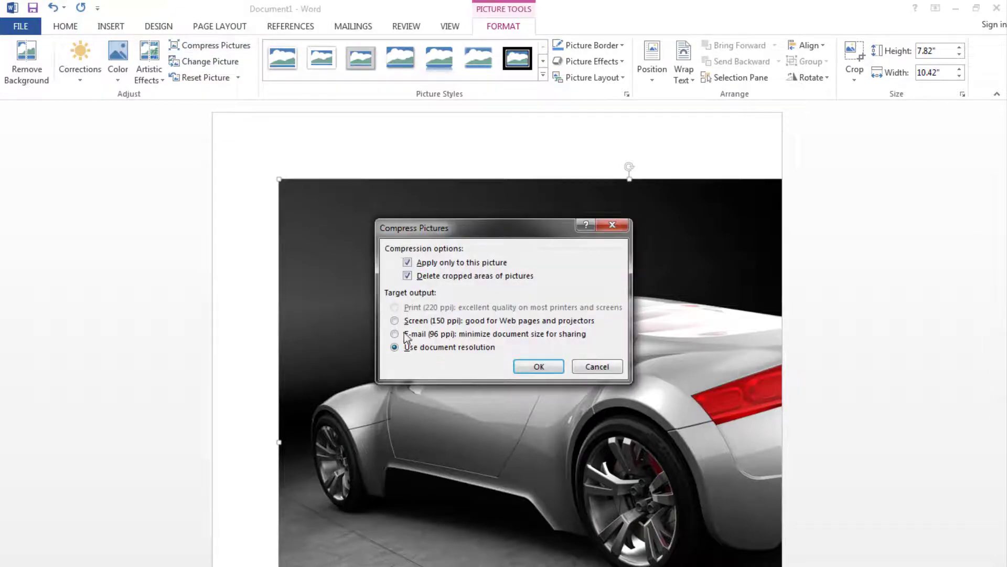
click(407, 339)
click(539, 367)
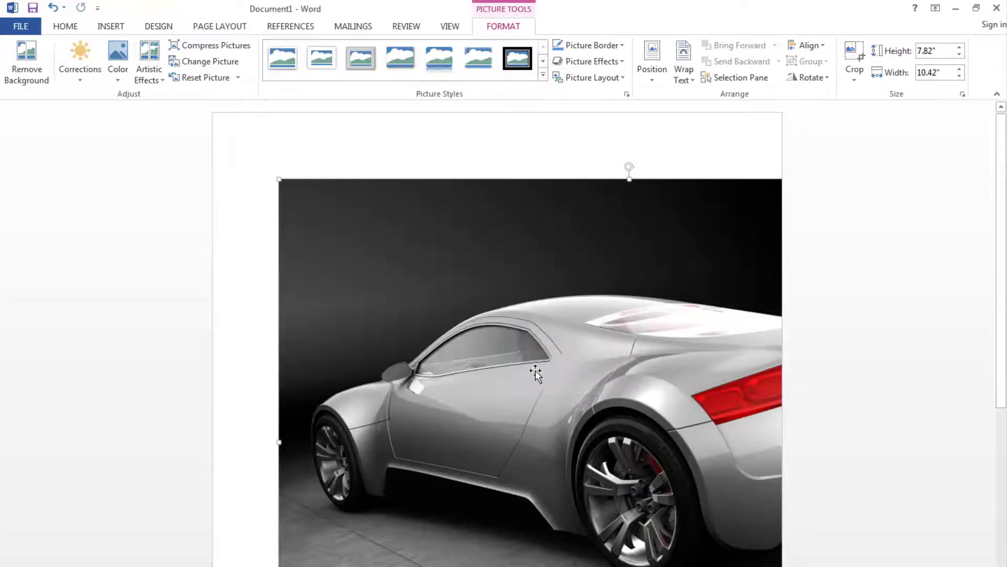
Step: Save the compressed picture as a JPEG file named 2 in New folder within My Pictures
right_click(435, 261)
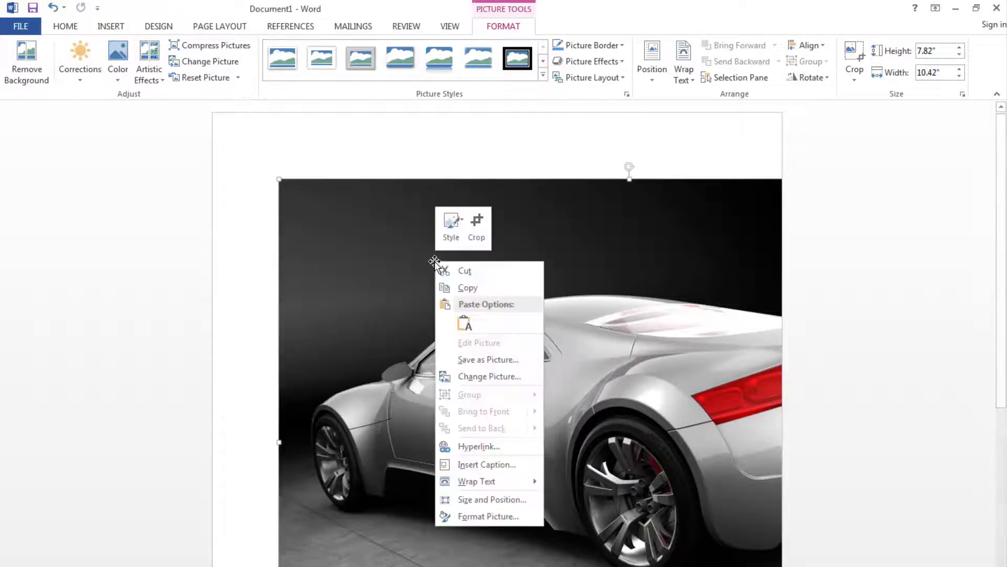
click(489, 360)
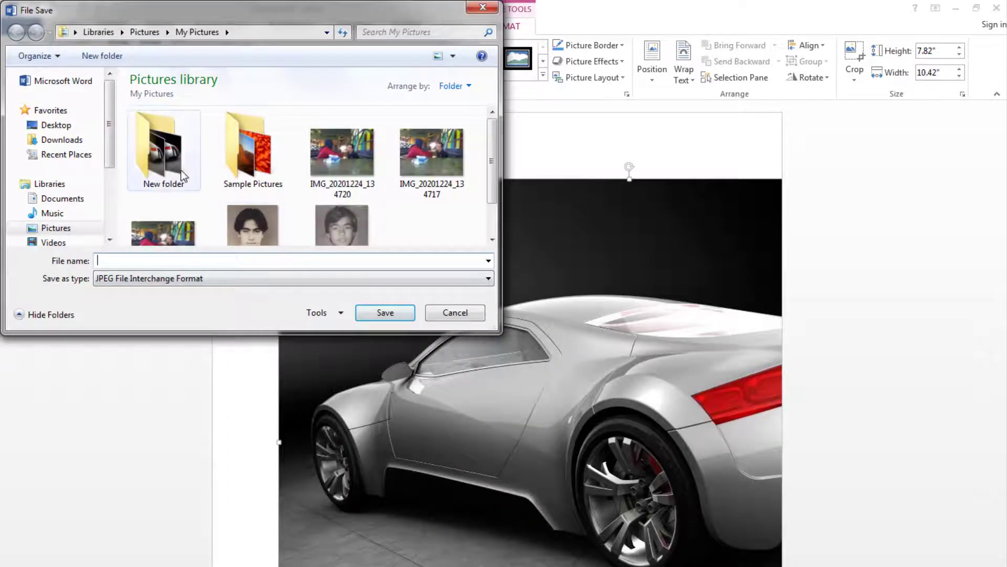
double_click(164, 152)
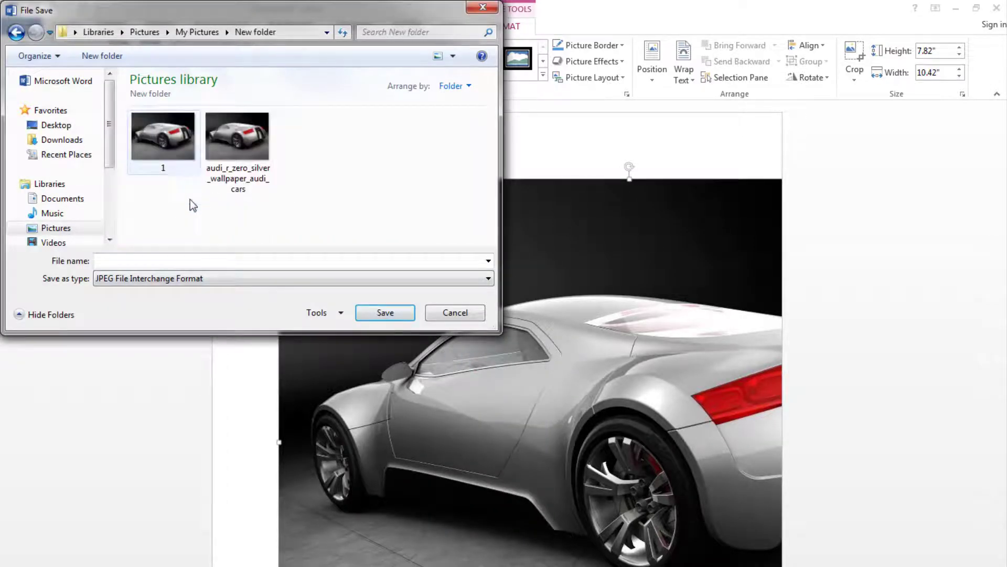
click(225, 262)
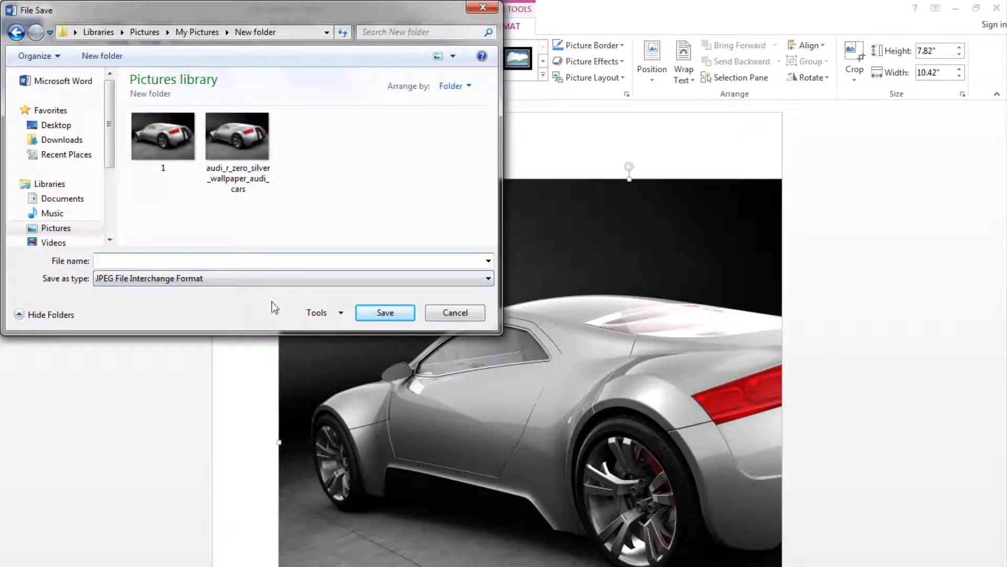
text(2)
click(385, 313)
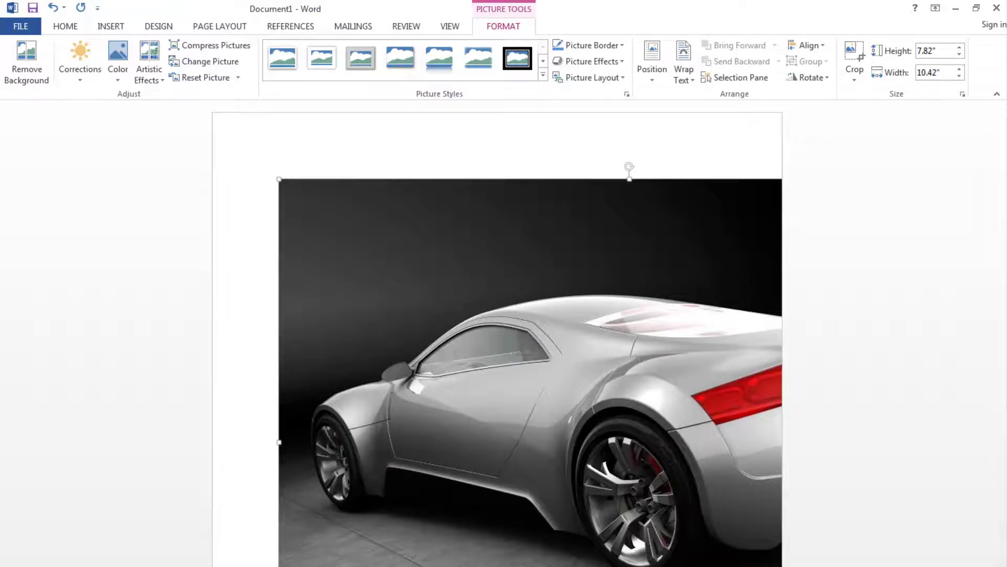
Step: Switch to Windows Explorer, check the file size and dimensions of picture 2, and view it in Windows Photo Viewer
click(89, 530)
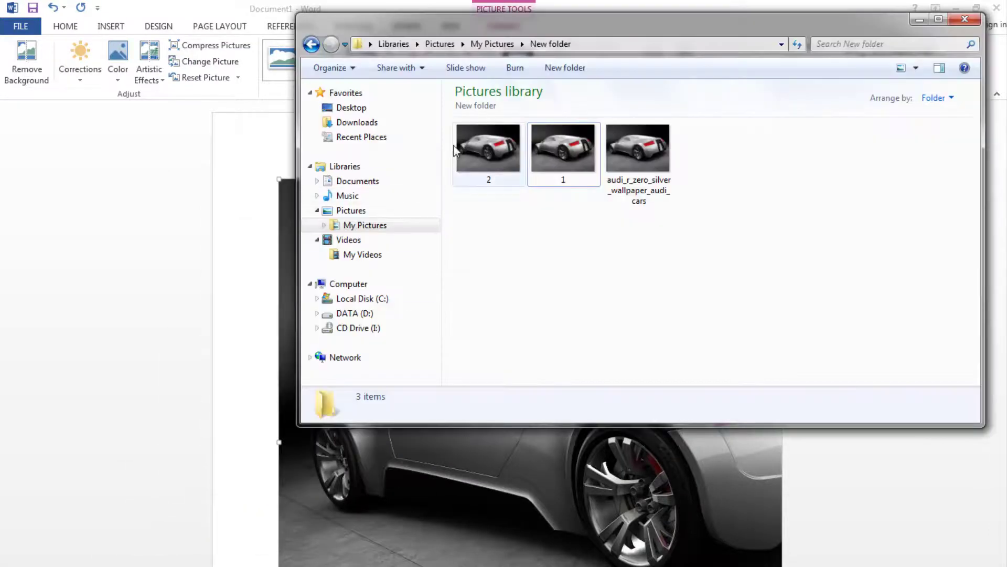
click(462, 146)
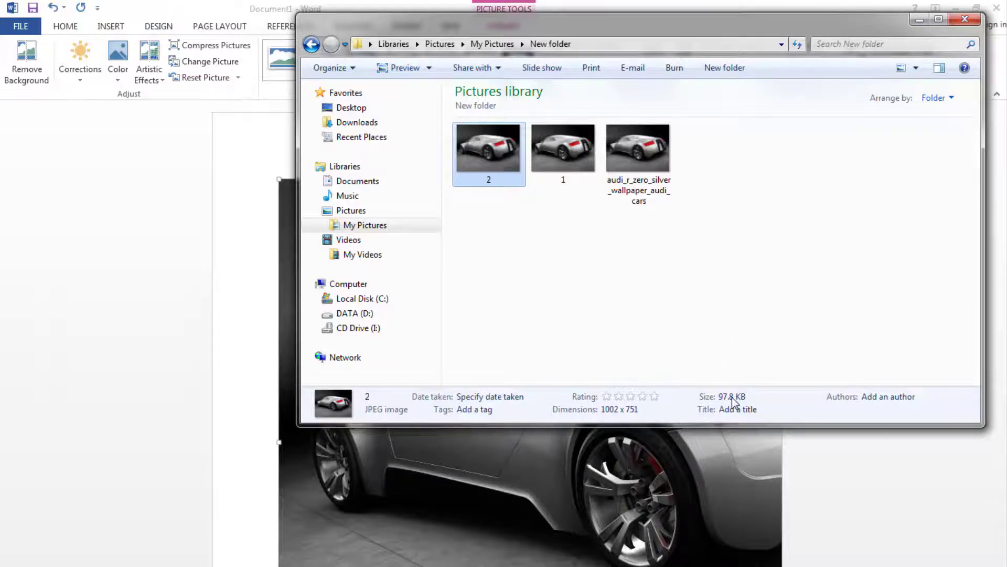
double_click(504, 167)
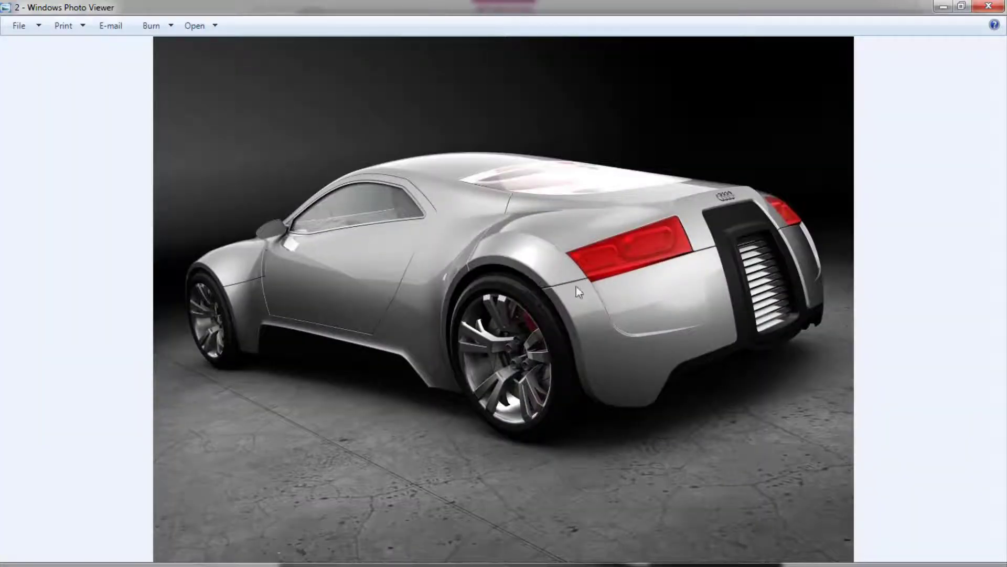
click(986, 11)
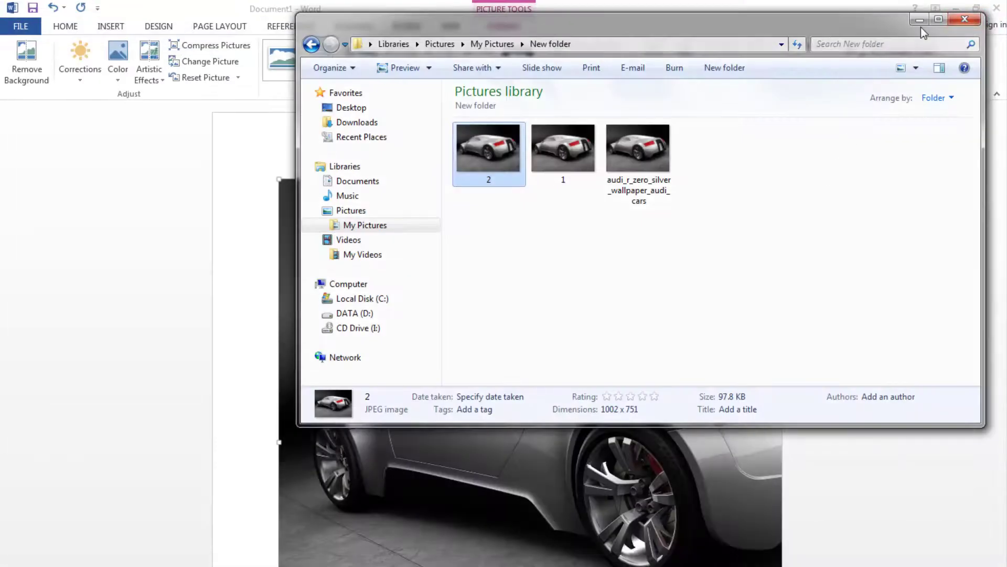
Step: Return to Word and undo the latest compression and resizing of the car picture
click(920, 22)
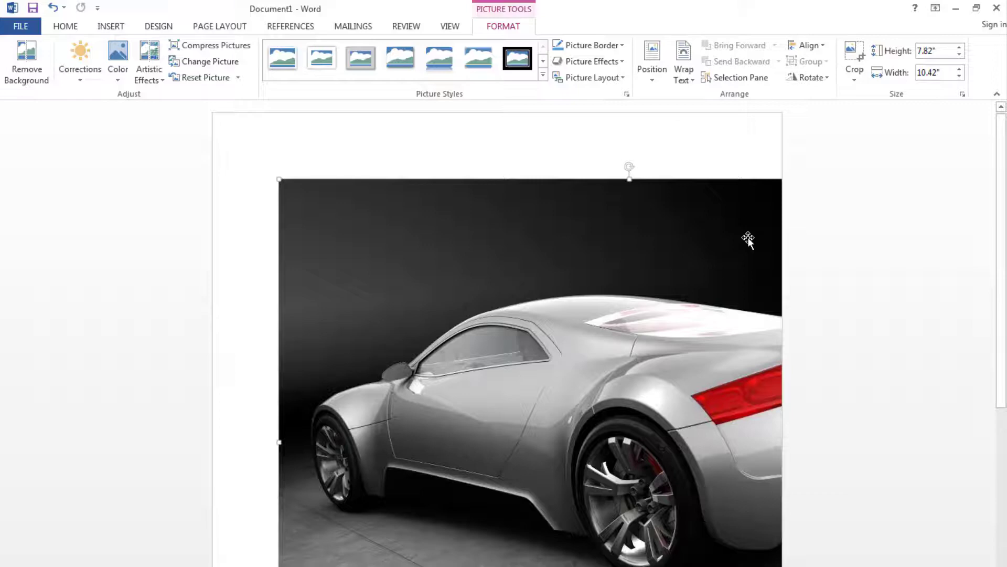
key(ctrl+z)
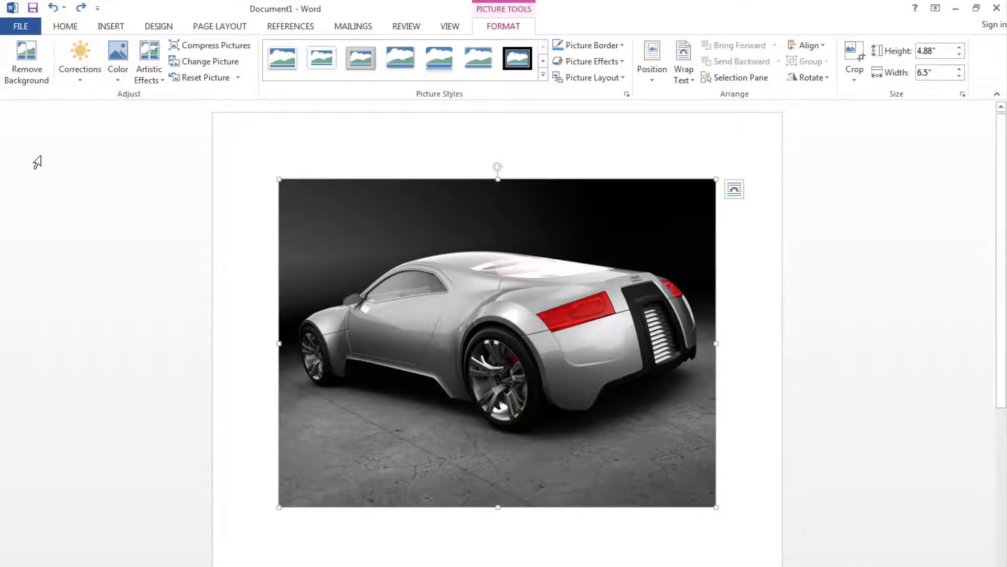
Step: Change the page orientation of the document to Landscape
click(161, 27)
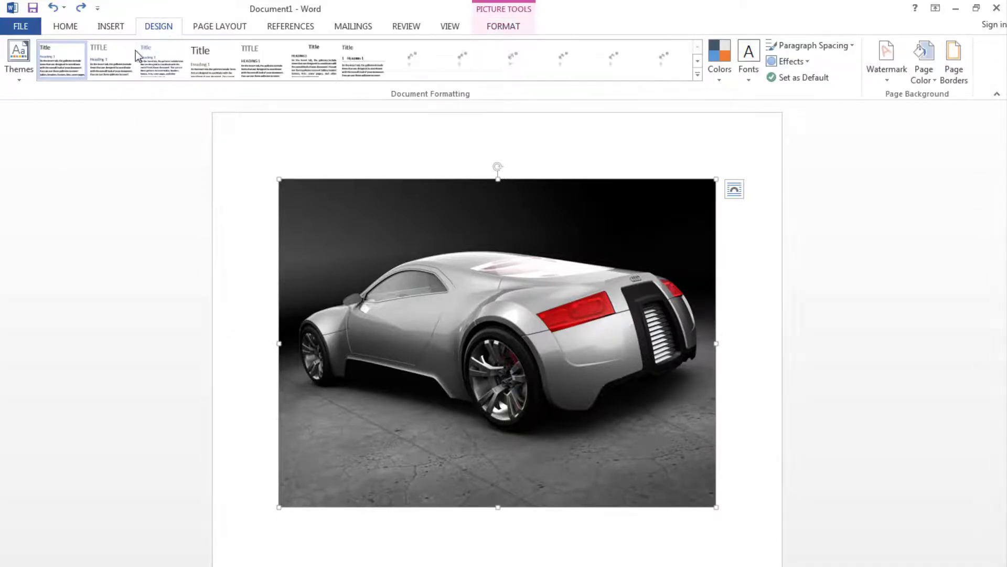
click(194, 30)
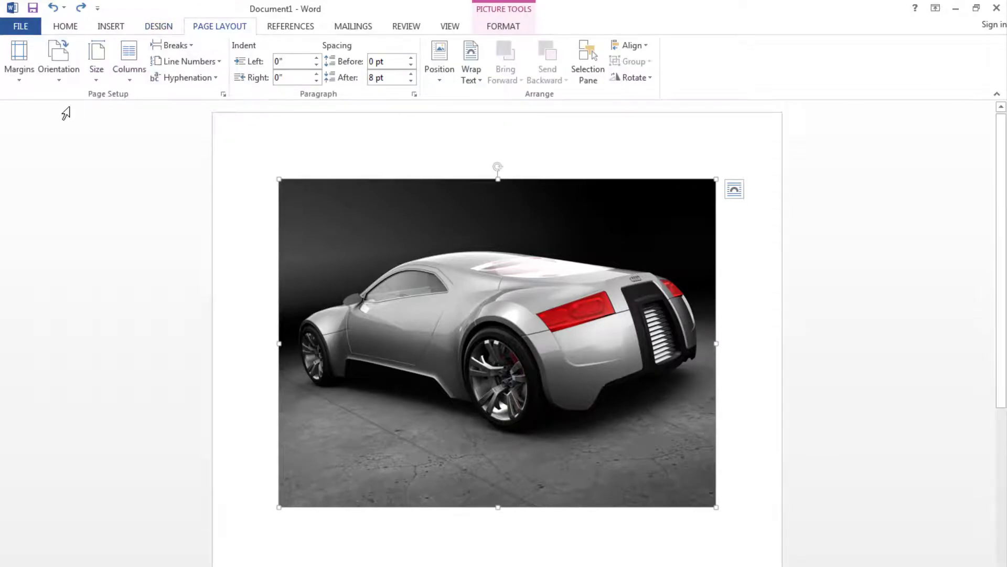
click(65, 79)
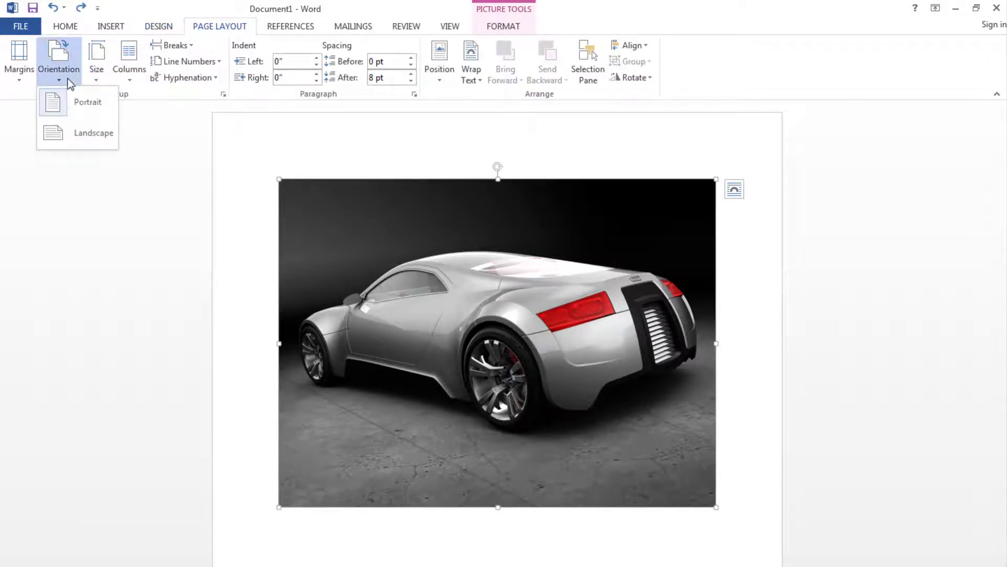
click(67, 134)
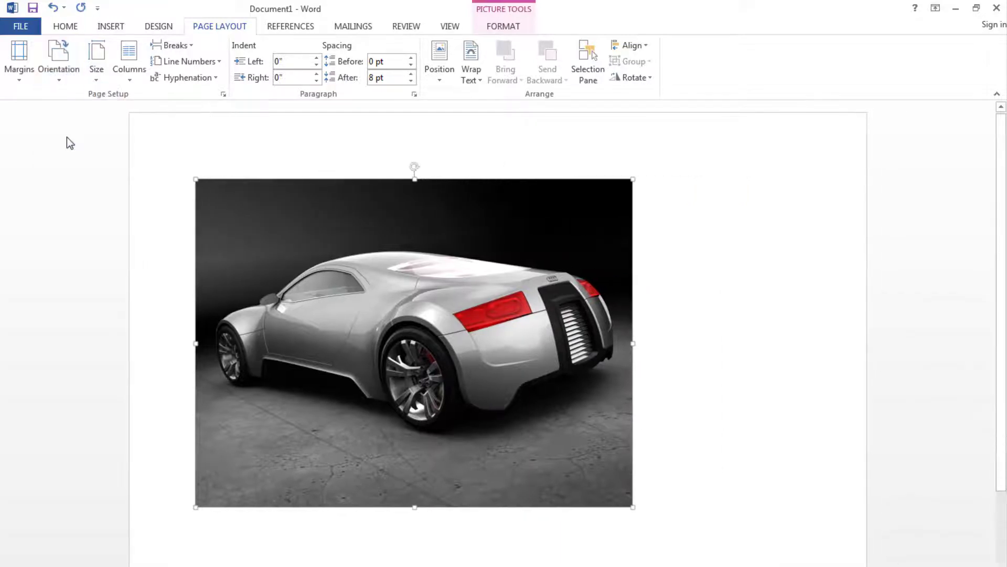
Step: Set a custom paper size of 13.33" width by 7.5" height for the whole document
click(97, 81)
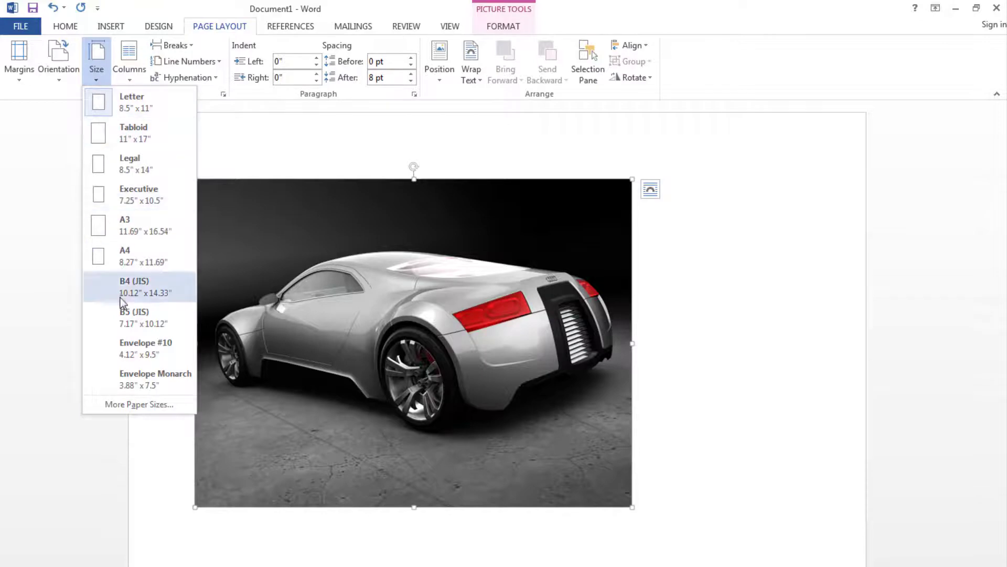
click(117, 404)
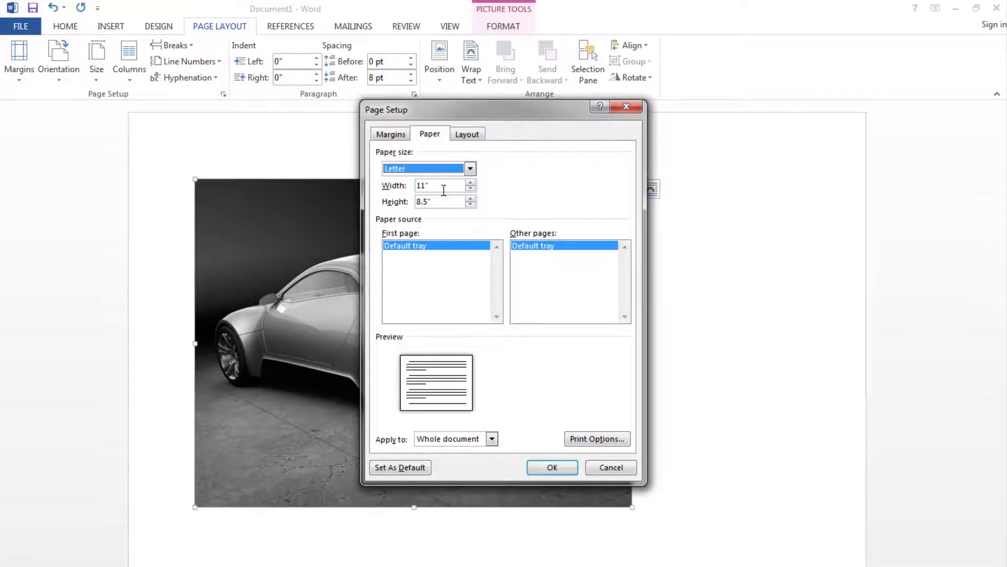
drag(444, 189, 410, 186)
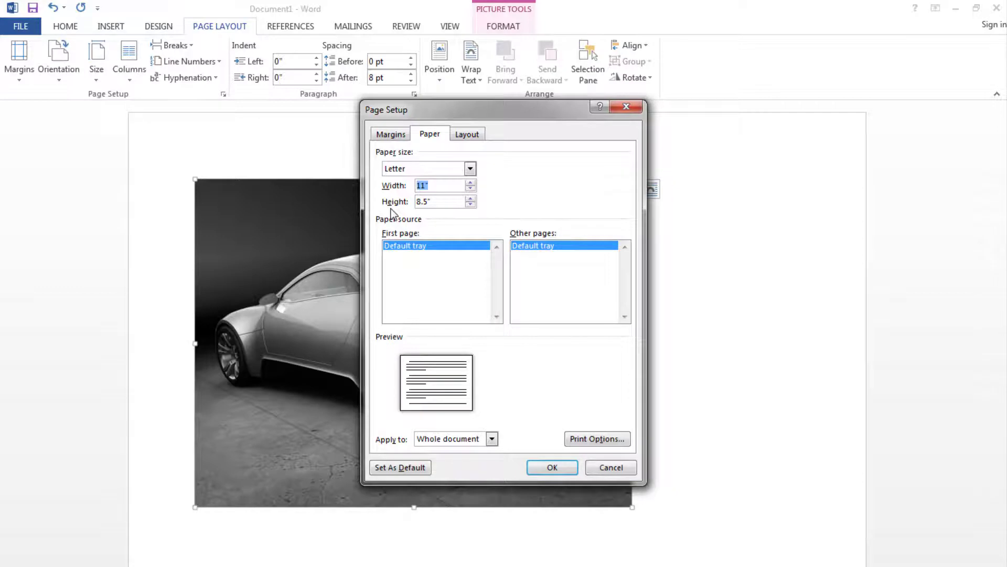
text(13.33)
click(420, 202)
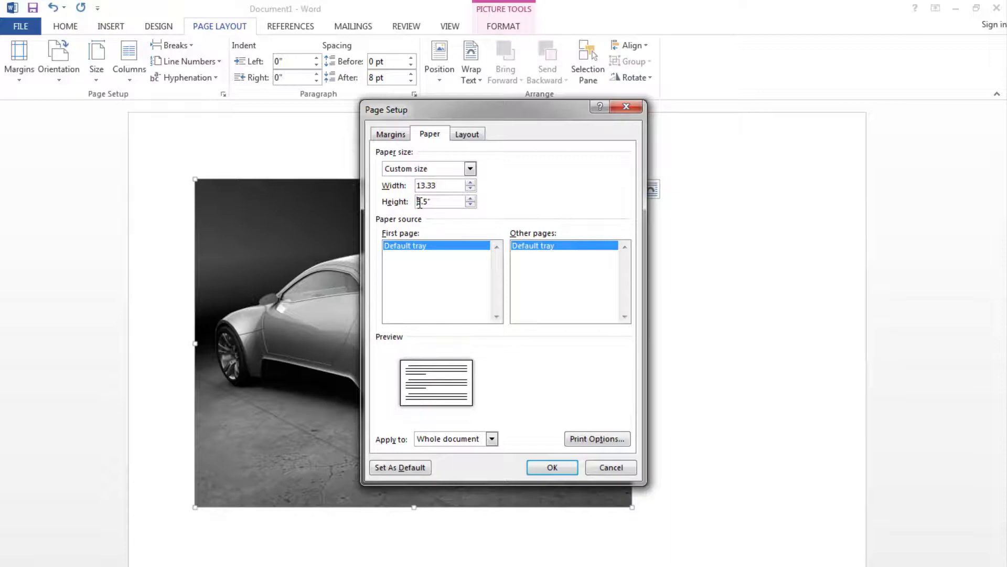
drag(419, 203, 417, 203)
key(Delete)
text(7)
click(550, 467)
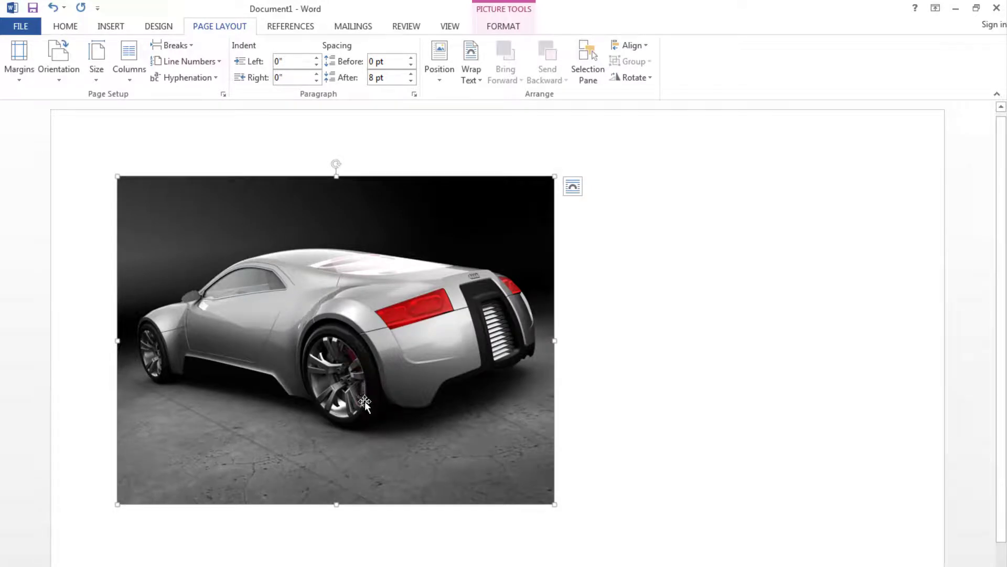
Step: Crop the car picture to the 16:9 landscape aspect ratio
double_click(379, 357)
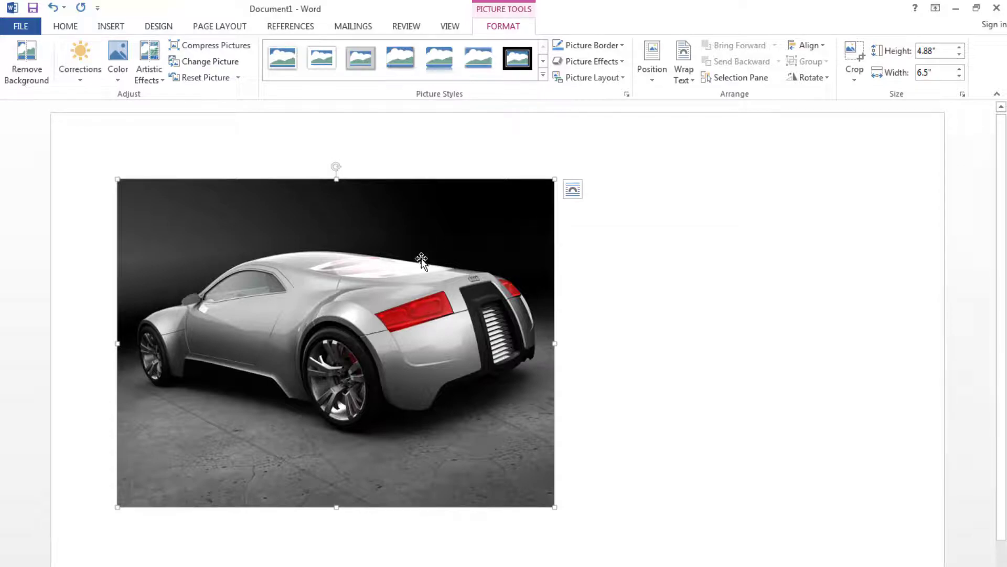
click(856, 83)
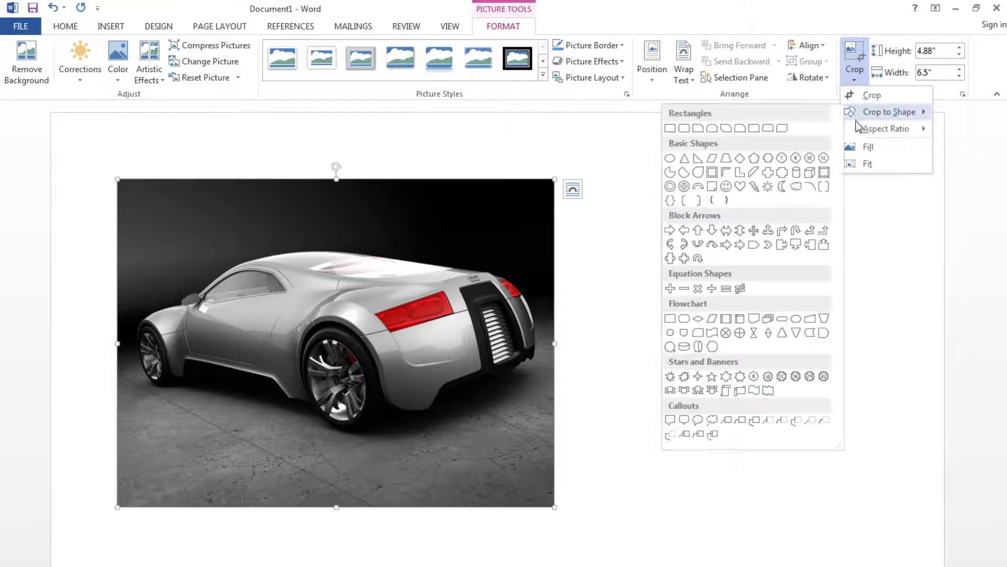
mouse_move(861, 128)
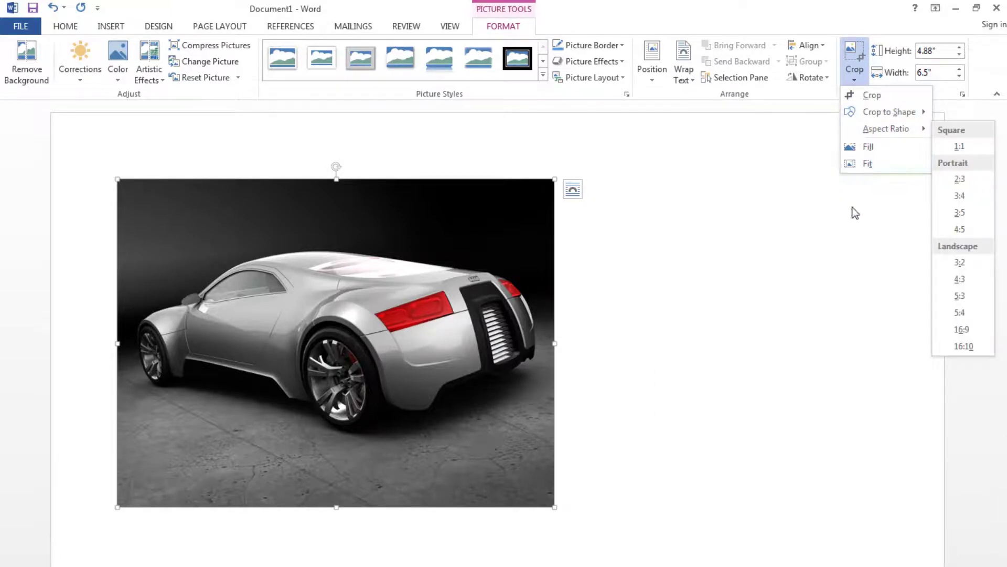
mouse_move(914, 132)
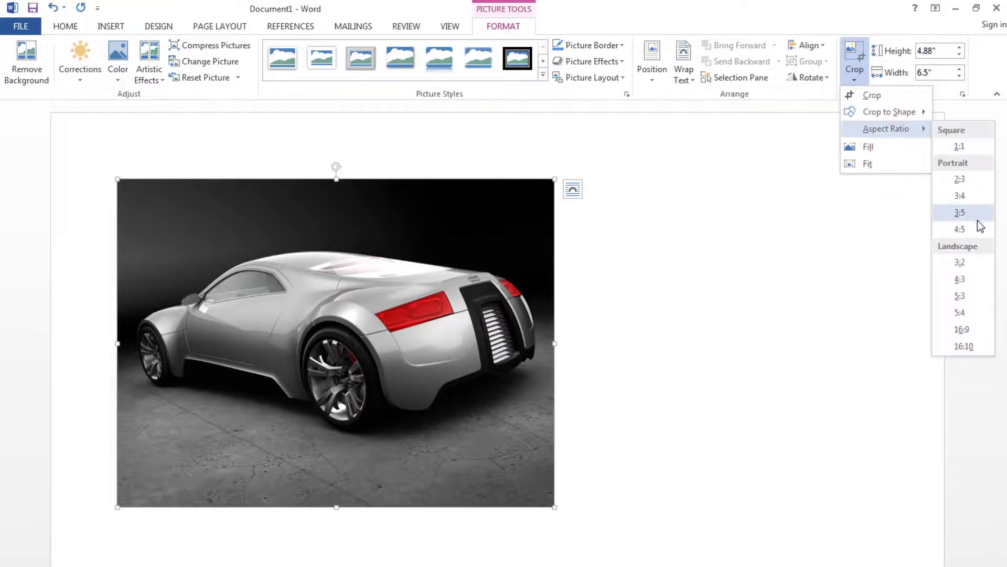
click(967, 329)
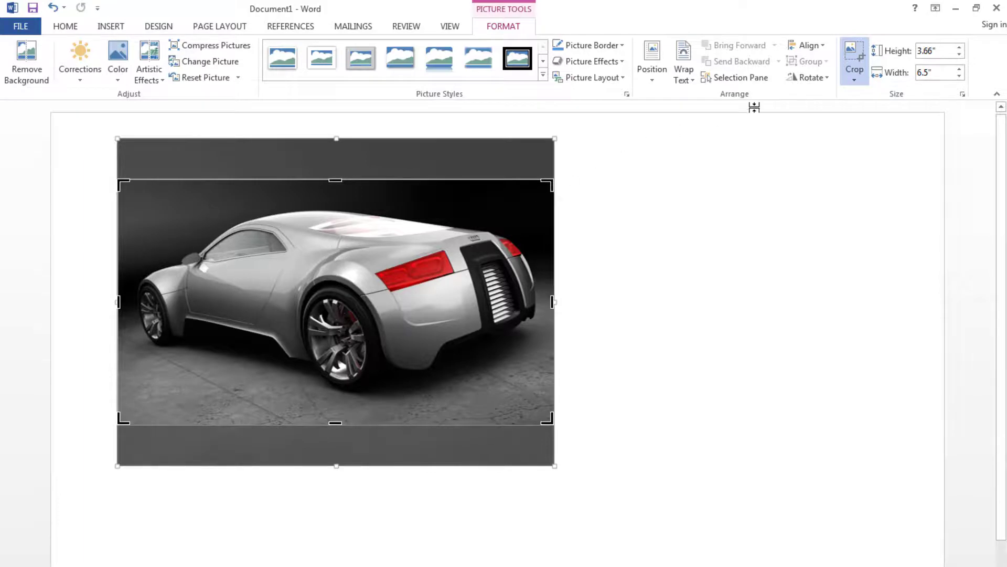
click(848, 65)
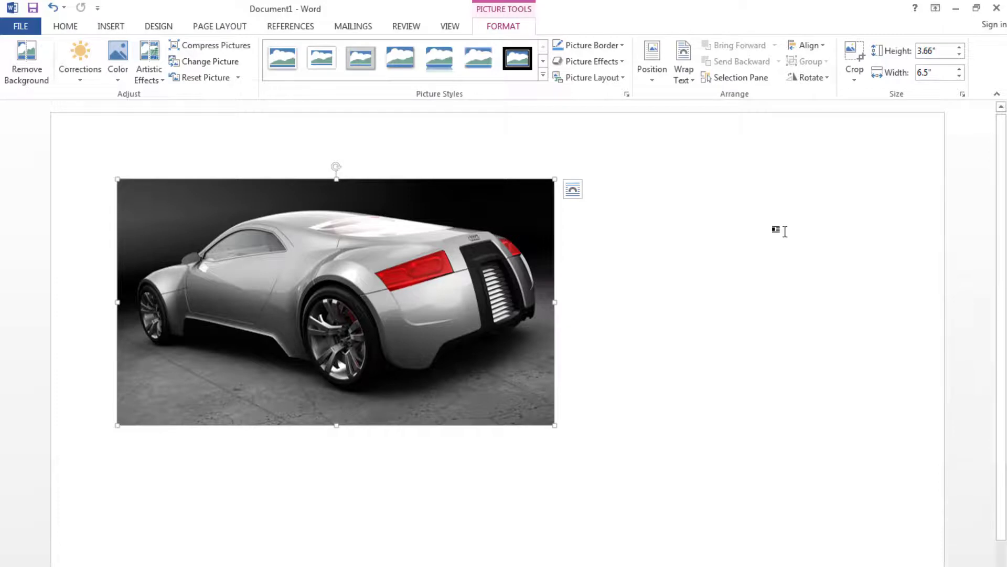
Step: Set the cropped car picture's width to 13.33" and turn off scaling relative to the original picture size
click(963, 94)
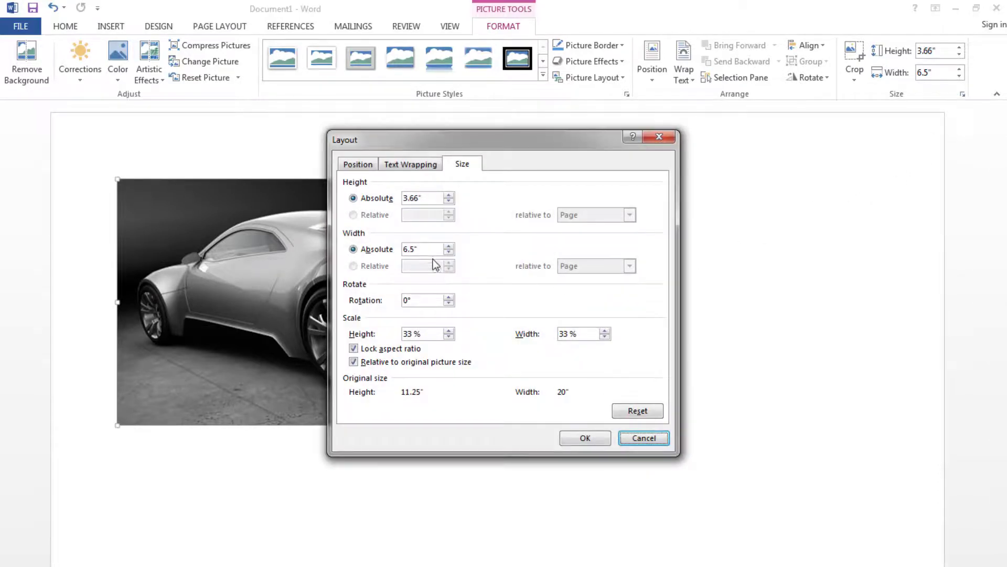
drag(434, 250, 401, 245)
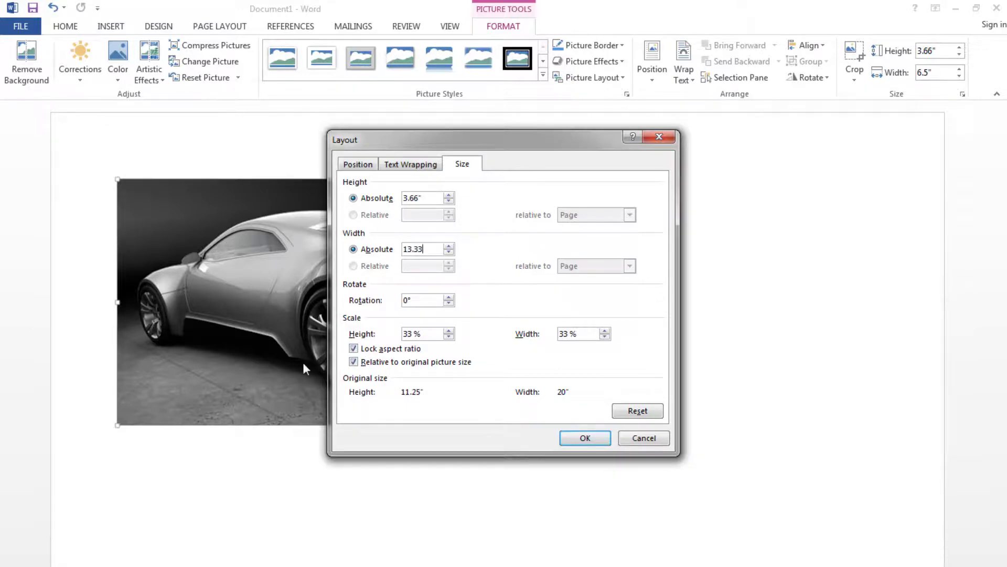
click(354, 364)
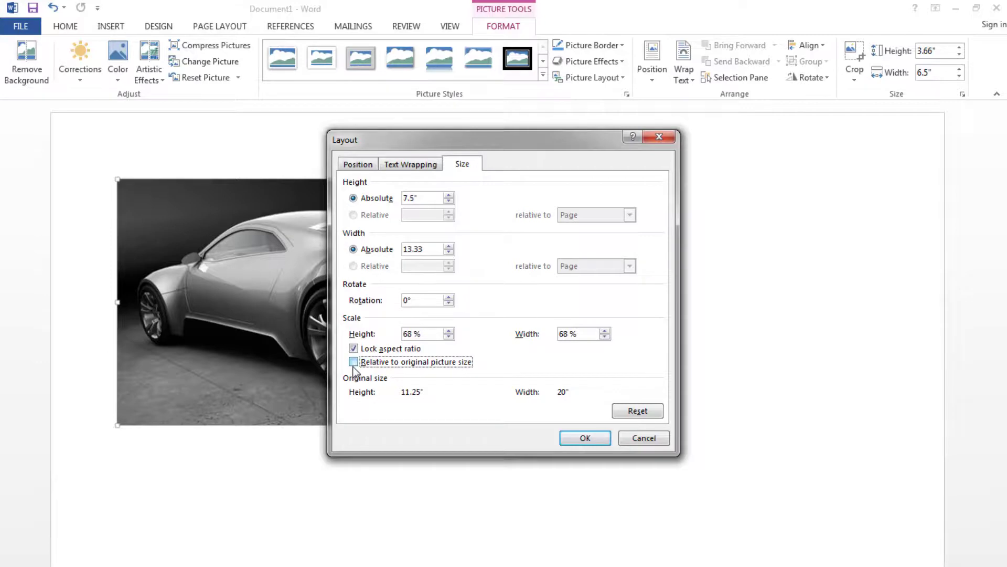
click(567, 440)
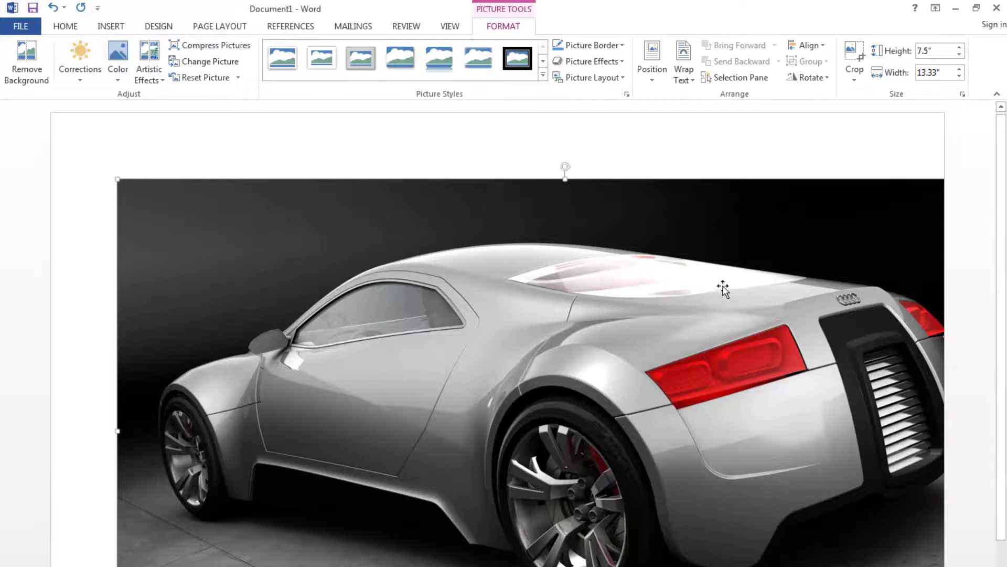
Step: Place the car picture behind text and align it to the center and middle of the page
click(680, 83)
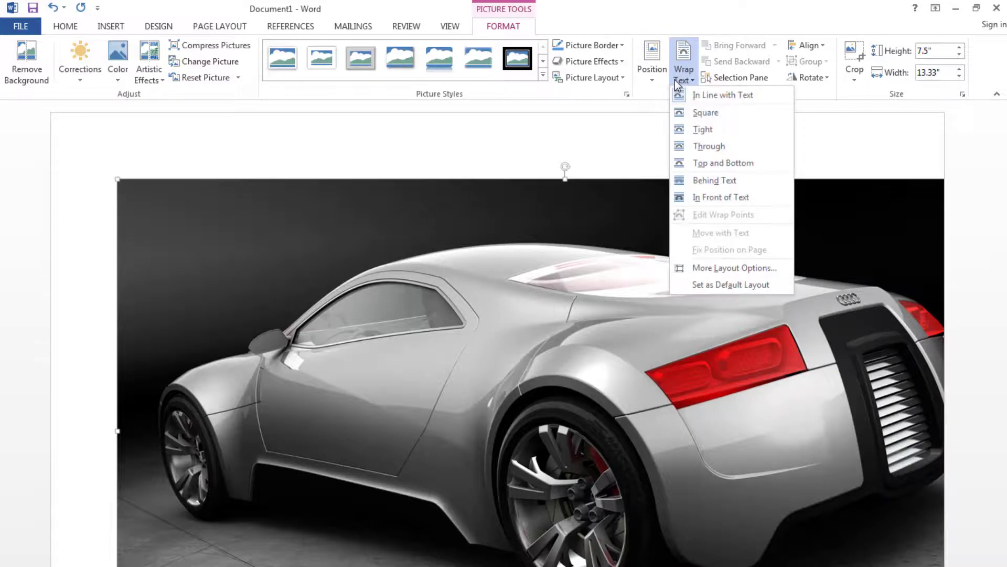
click(712, 182)
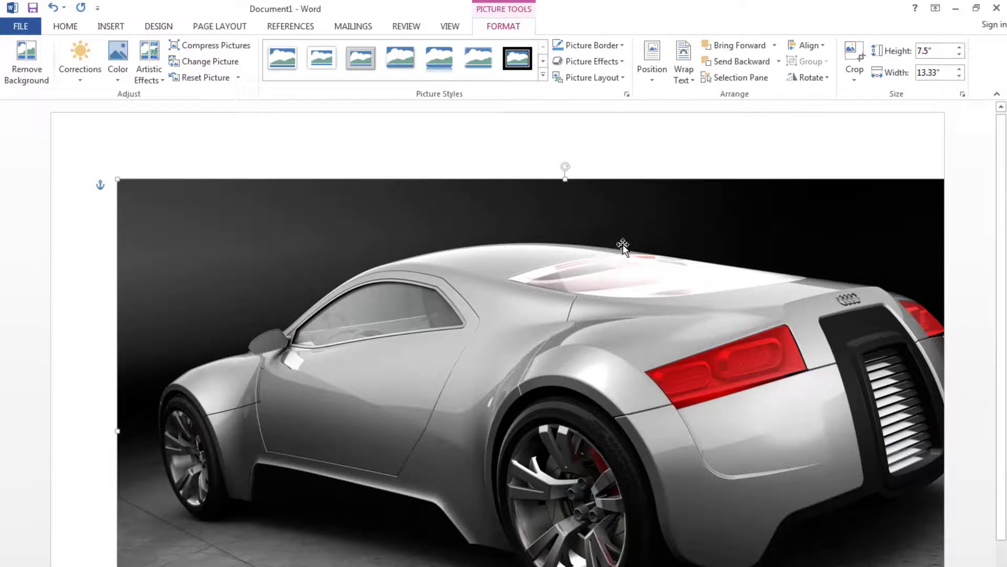
click(807, 44)
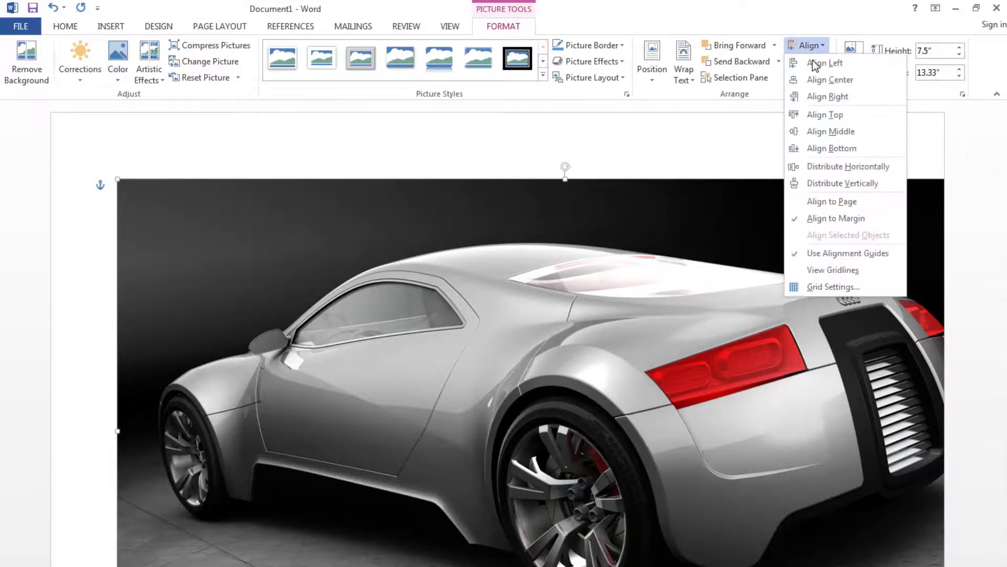
click(822, 82)
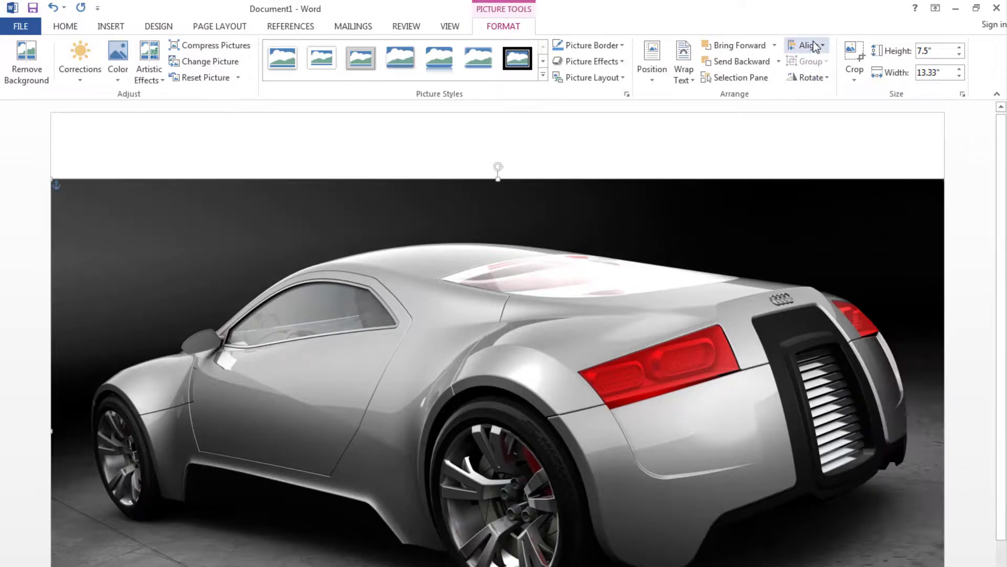
click(814, 46)
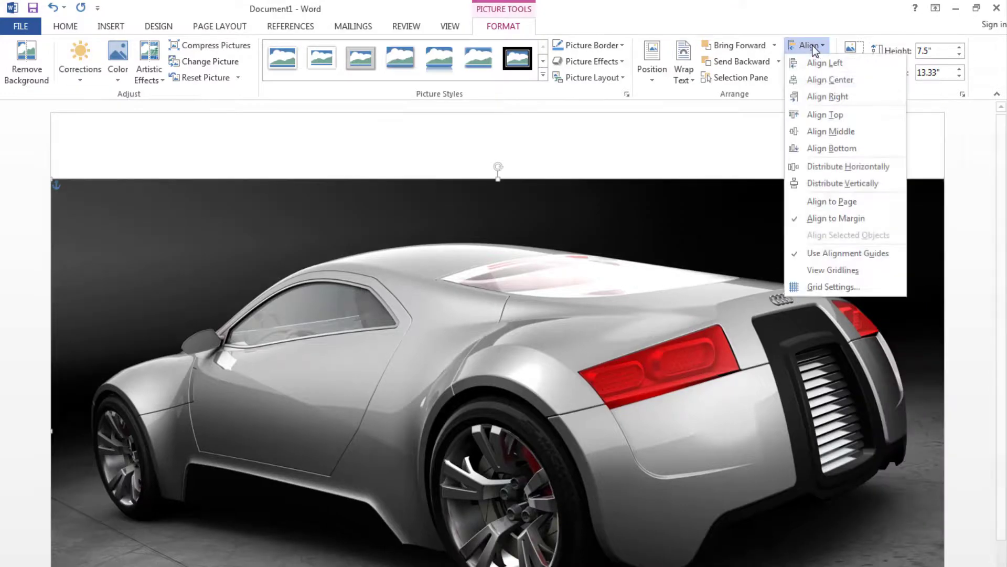
click(823, 131)
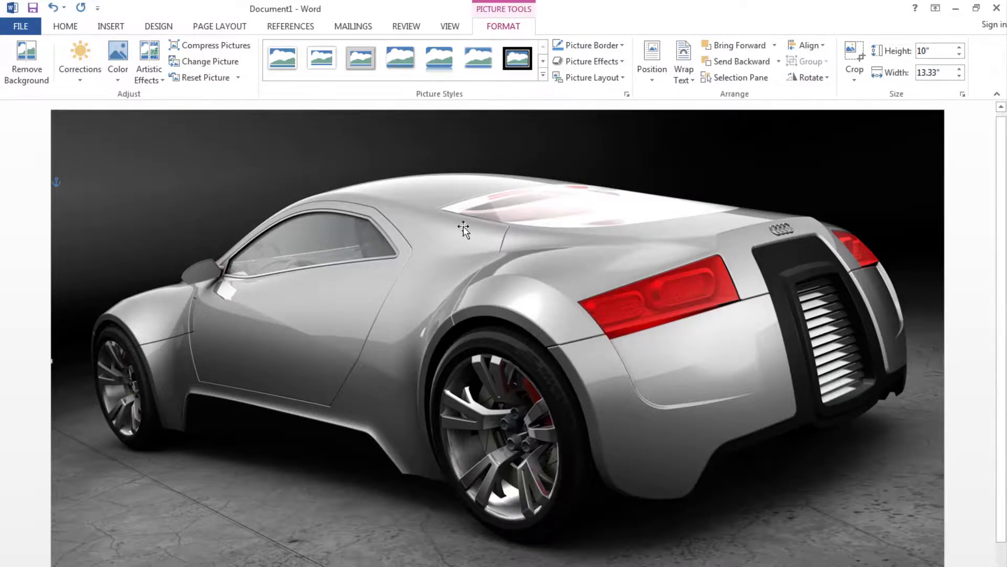
Step: Compress the car picture to E-mail (96 ppi) resolution
click(231, 47)
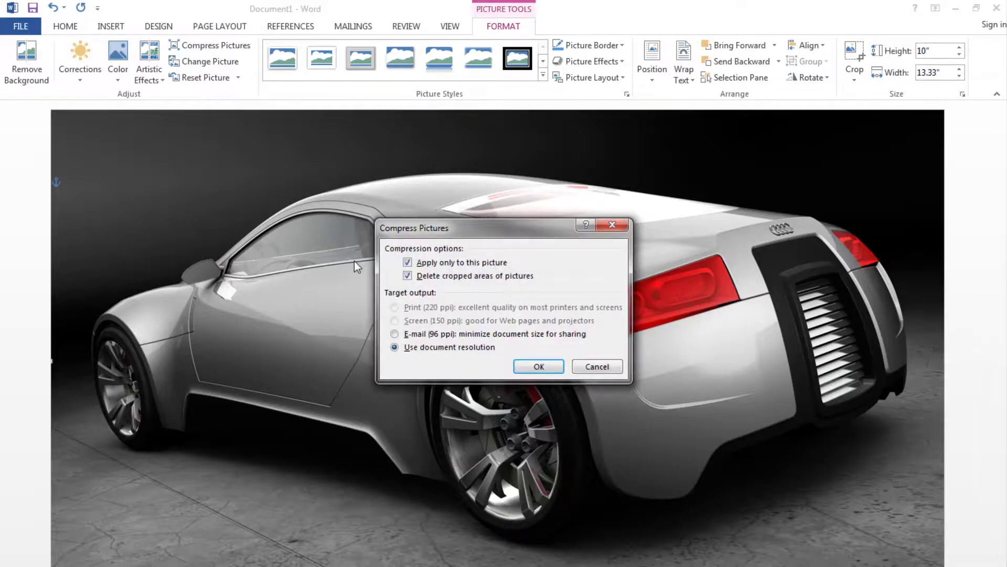
click(394, 334)
click(527, 369)
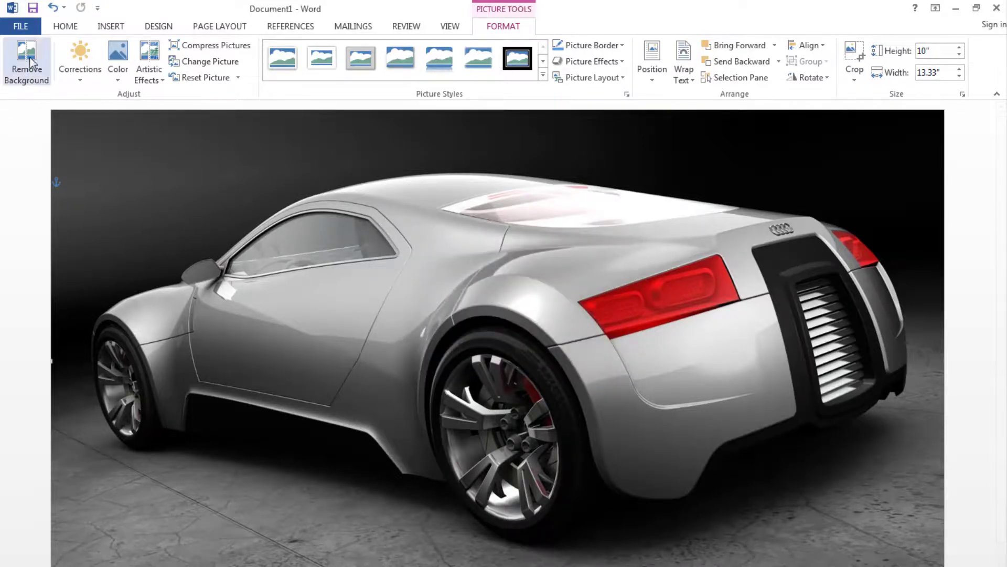
Step: Save the document as Word Document Doc1 in New folder of the Pictures library
click(21, 26)
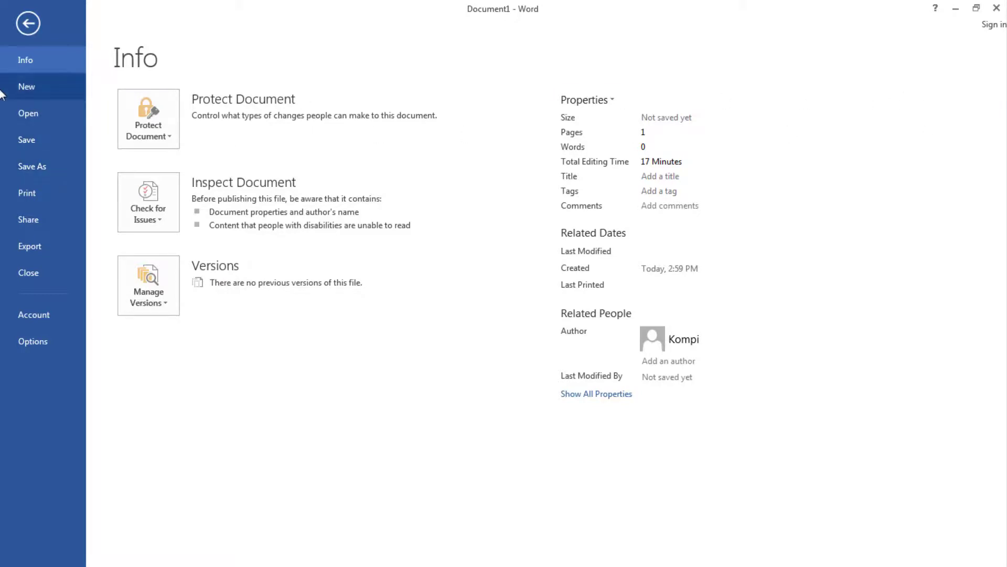
click(29, 23)
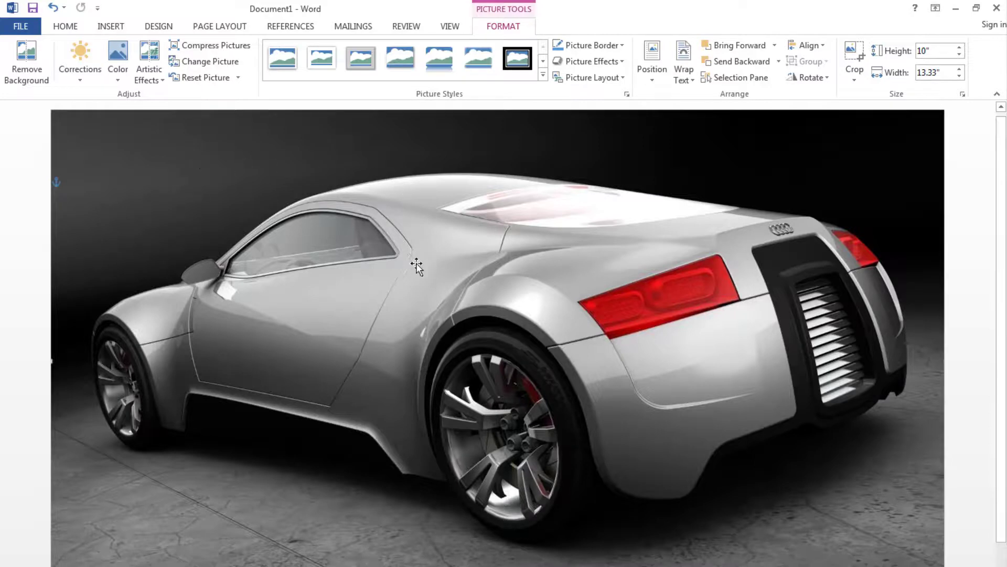
click(22, 27)
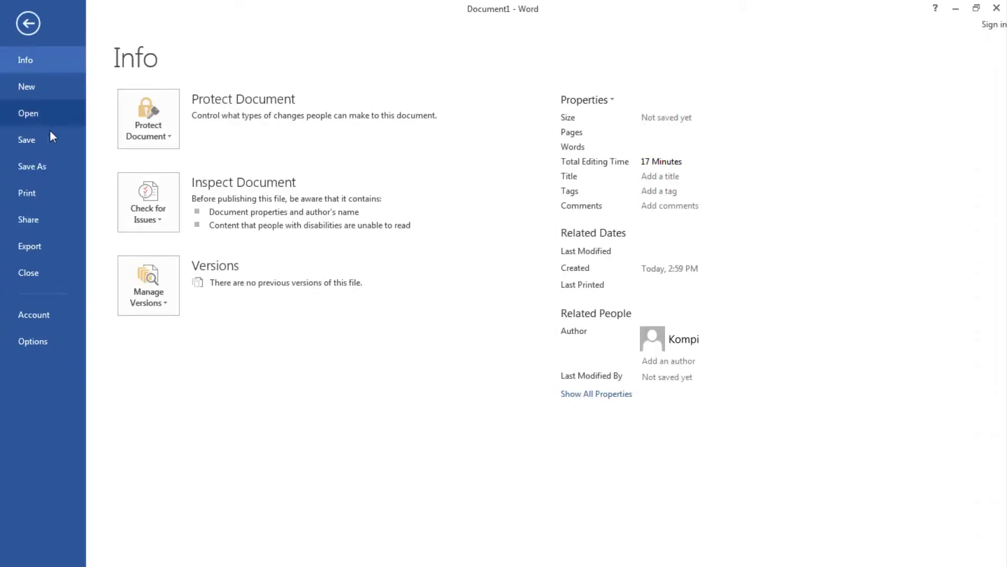
click(62, 165)
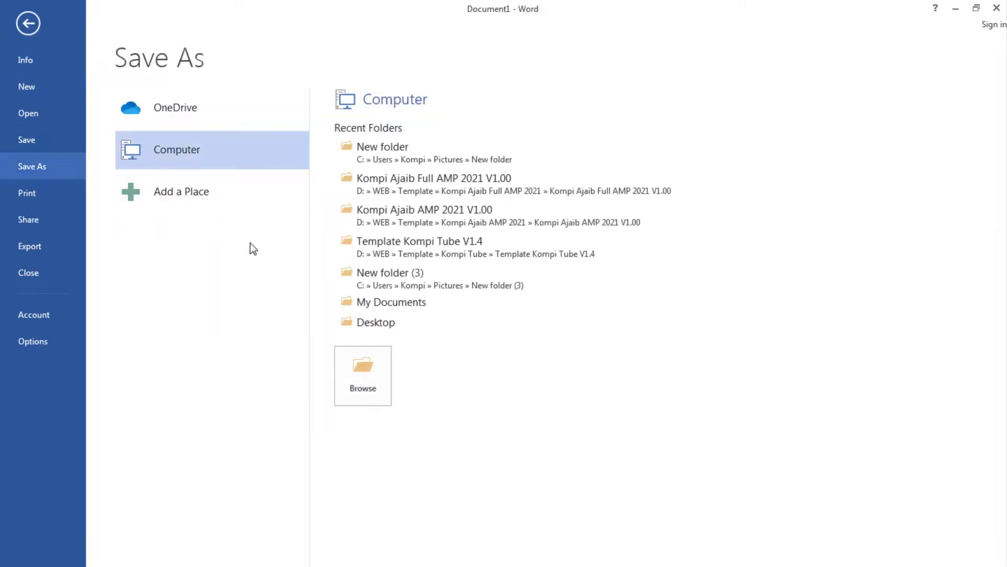
click(367, 362)
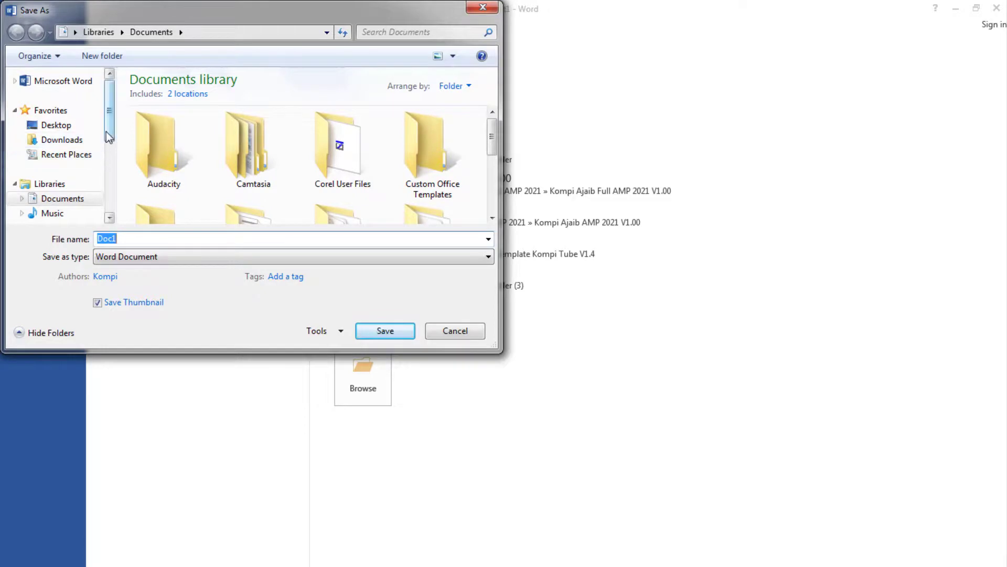
drag(110, 137, 114, 171)
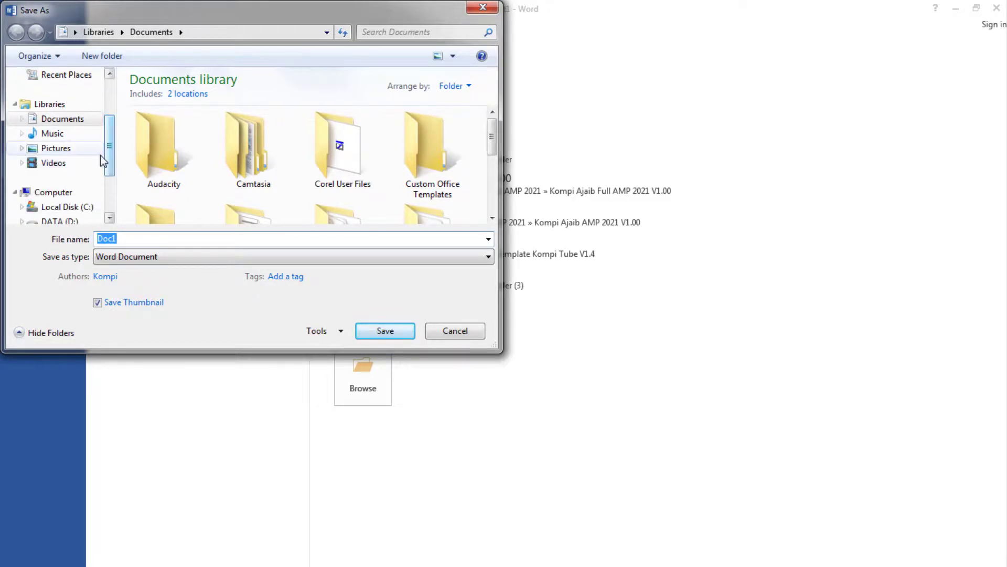
click(99, 152)
double_click(145, 156)
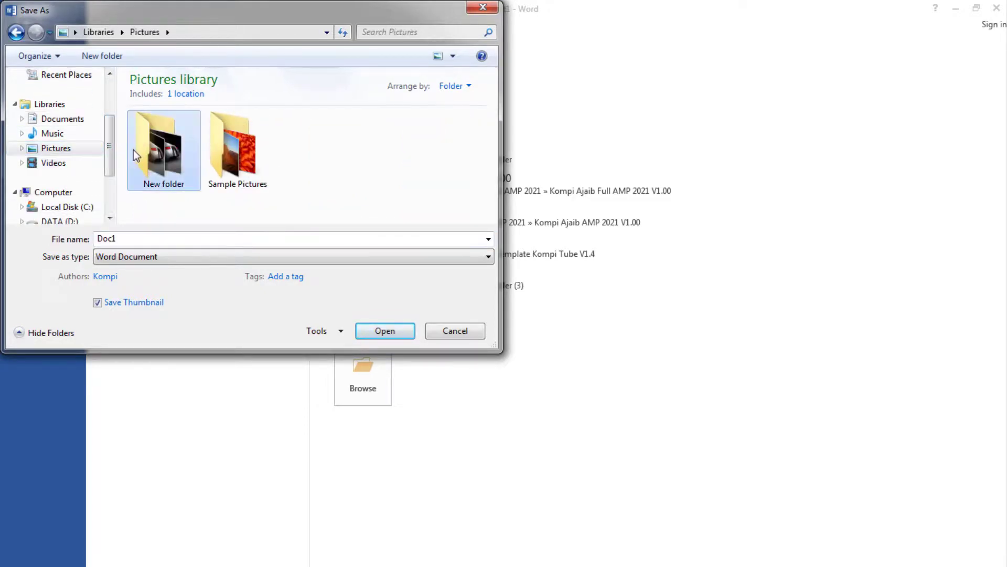
click(385, 332)
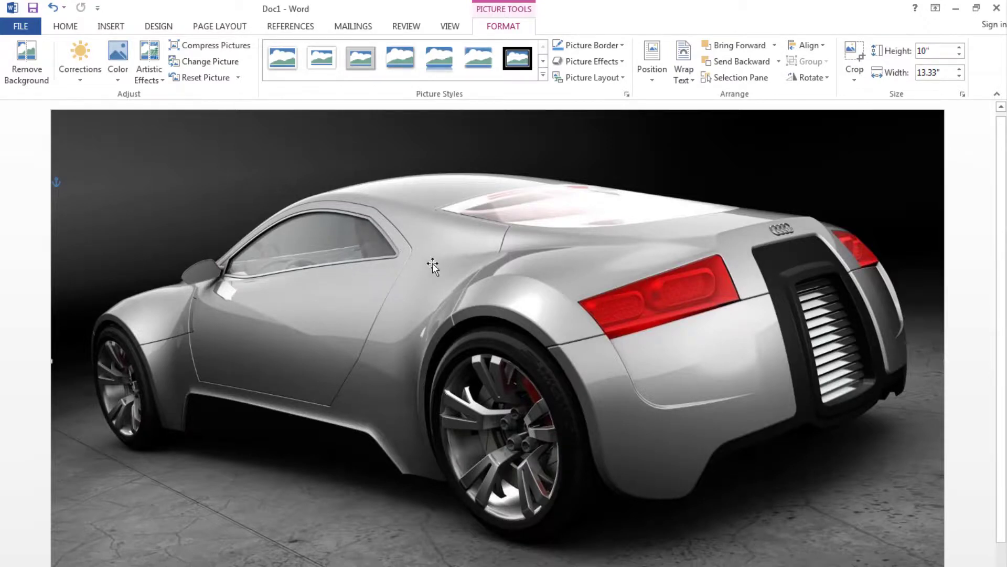
Step: Switch to Chrome, search for "word to jpg" in a new tab and open the online2pdf.com converter
click(957, 9)
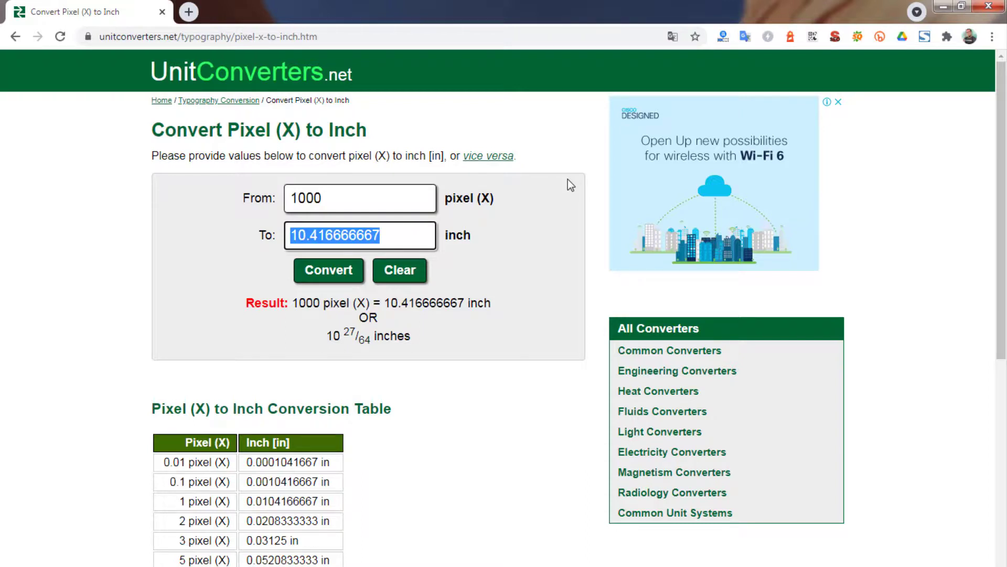
click(188, 12)
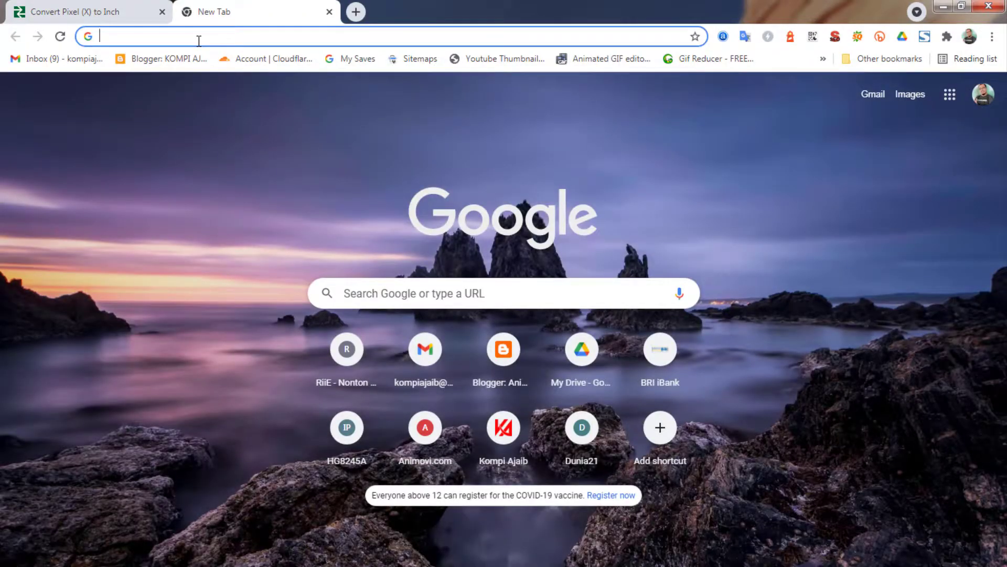
text(wor)
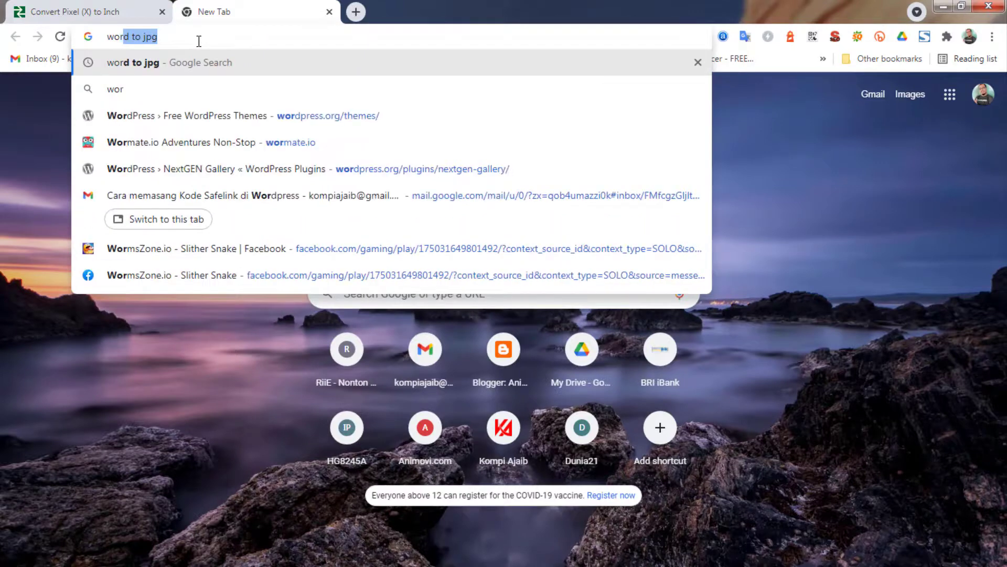
text(d)
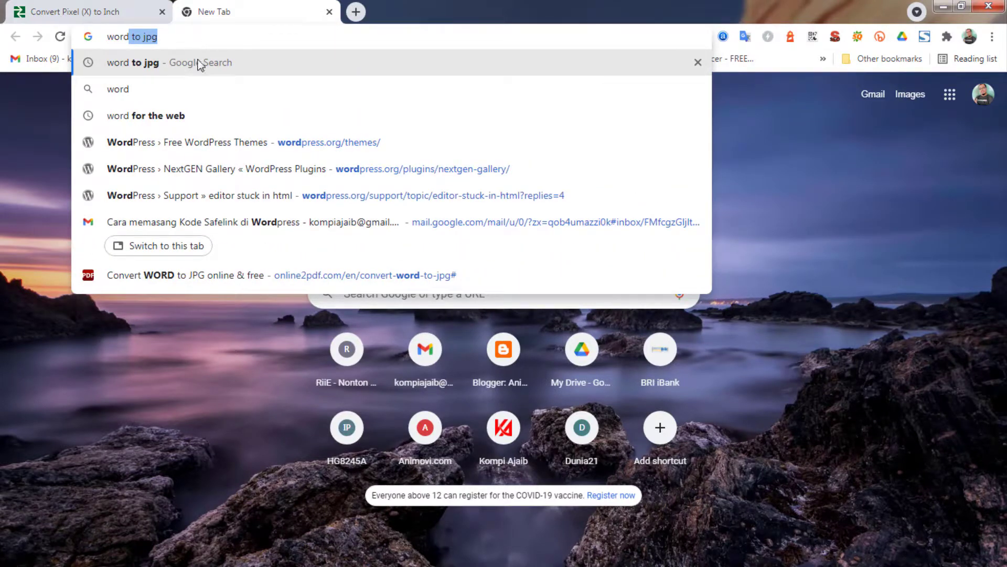
click(198, 62)
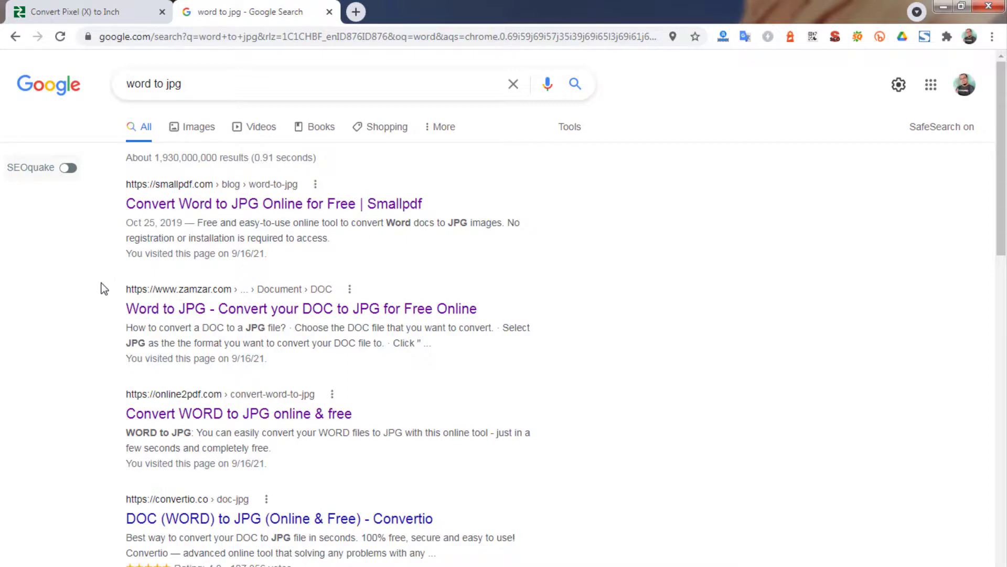
click(210, 417)
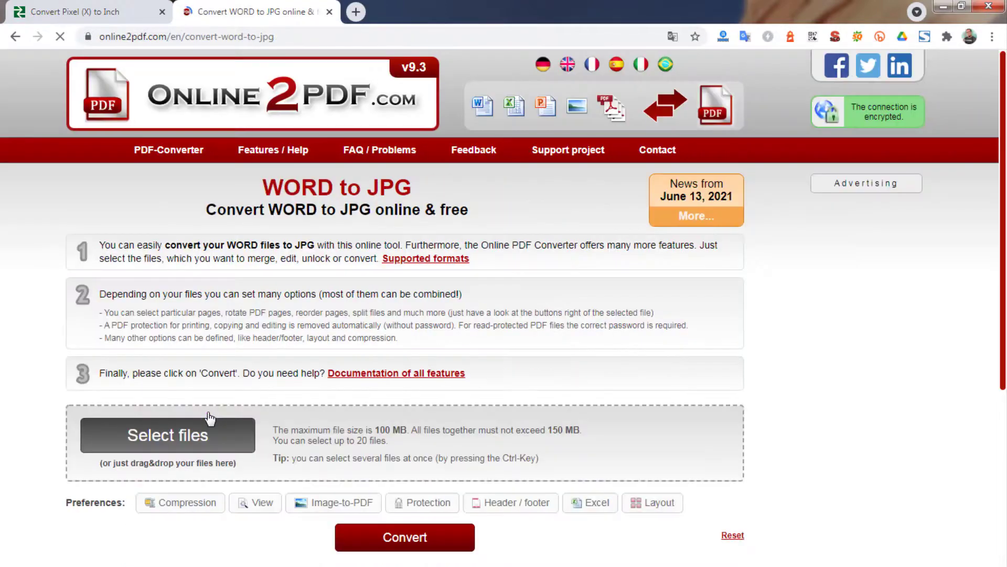
Step: Select Doc1 from New folder as the file for conversion to JPG
click(135, 435)
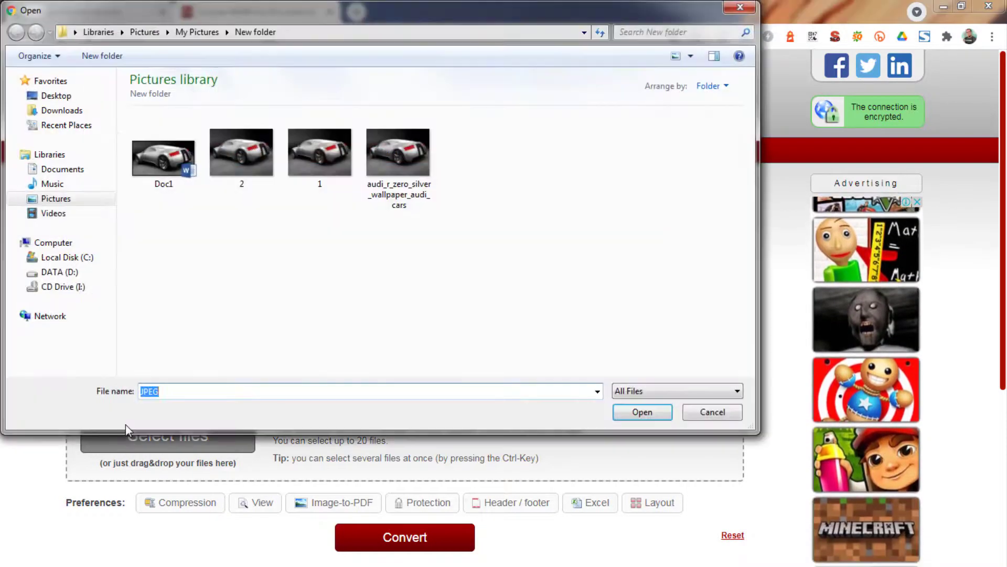
click(164, 171)
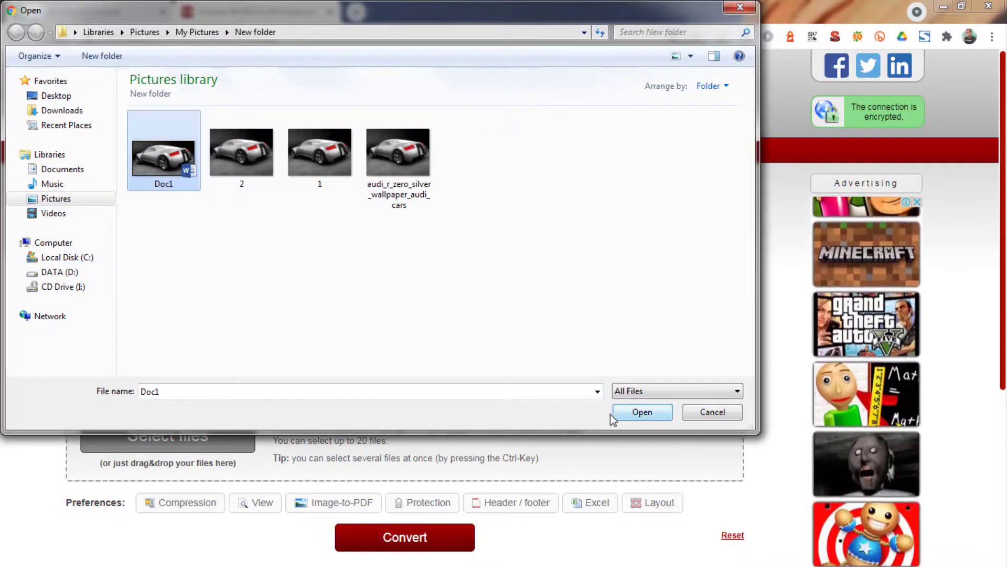
click(642, 411)
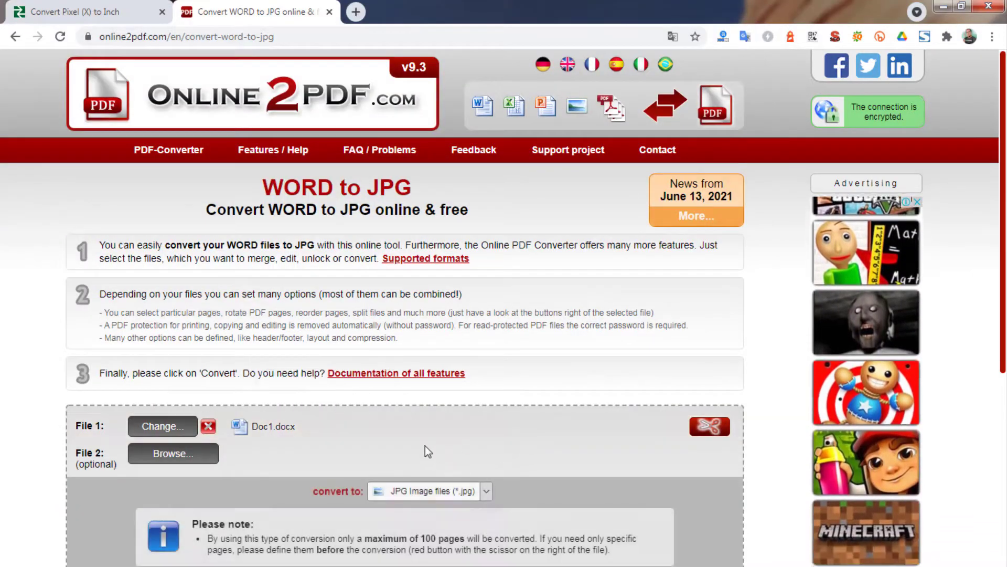
Step: Limit the conversion of Doc1.docx to page 1
scroll(444, 438, down, 4)
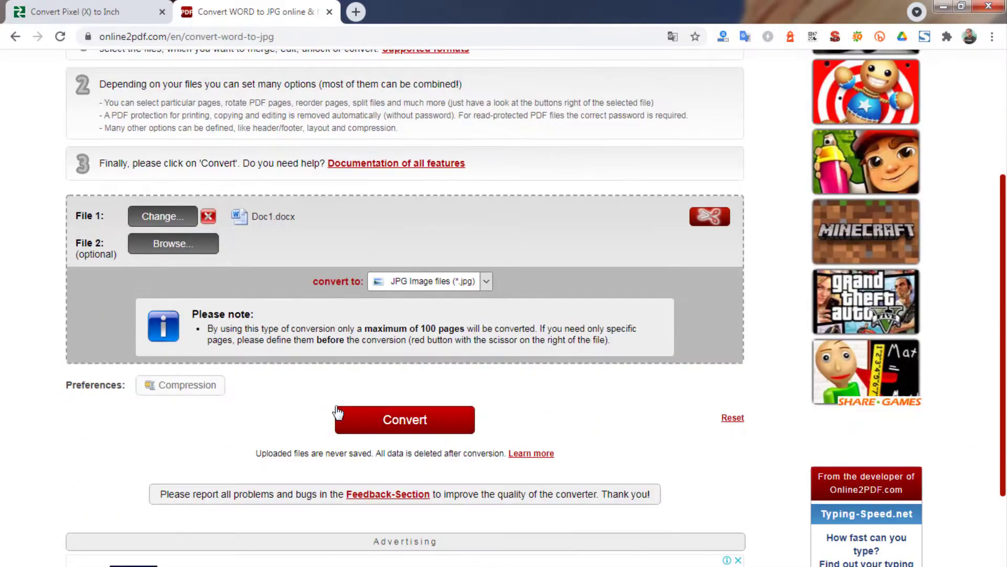
click(709, 216)
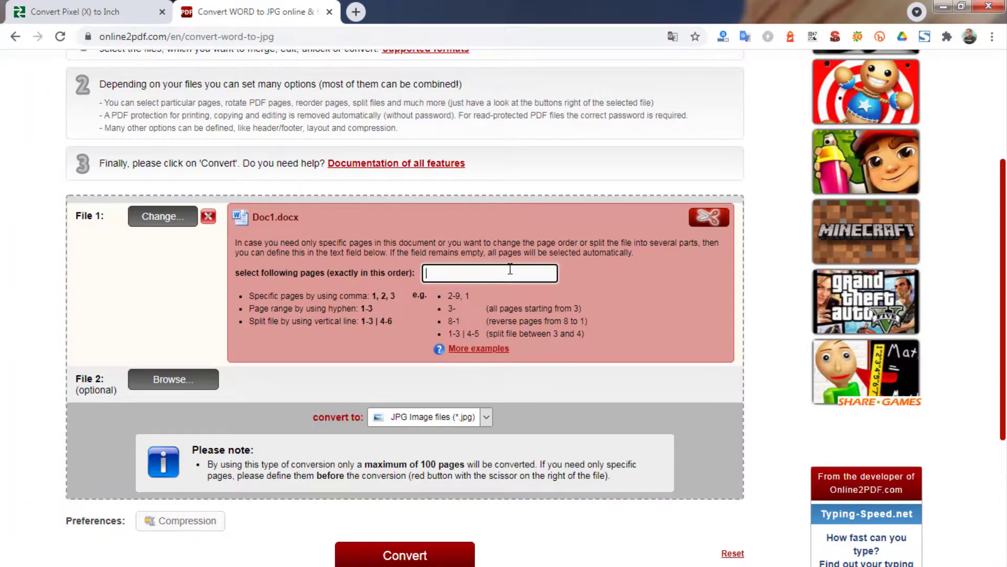
text(1)
Step: Set the conversion's compression preferences to image quality 8 - Standard, optimal quality and image resolution 96 dpi (low resolution)
scroll(508, 356, down, 3)
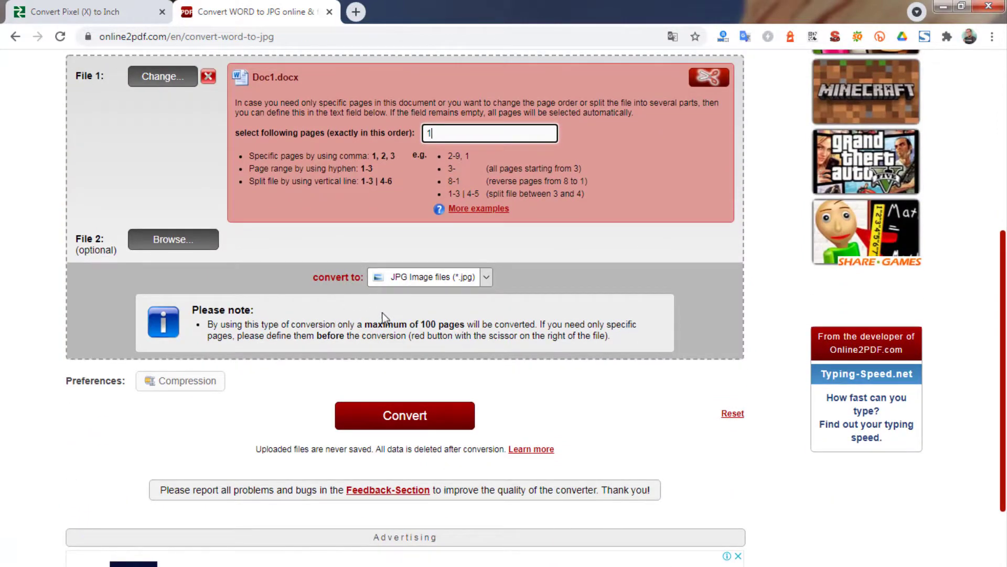
scroll(315, 317, down, 3)
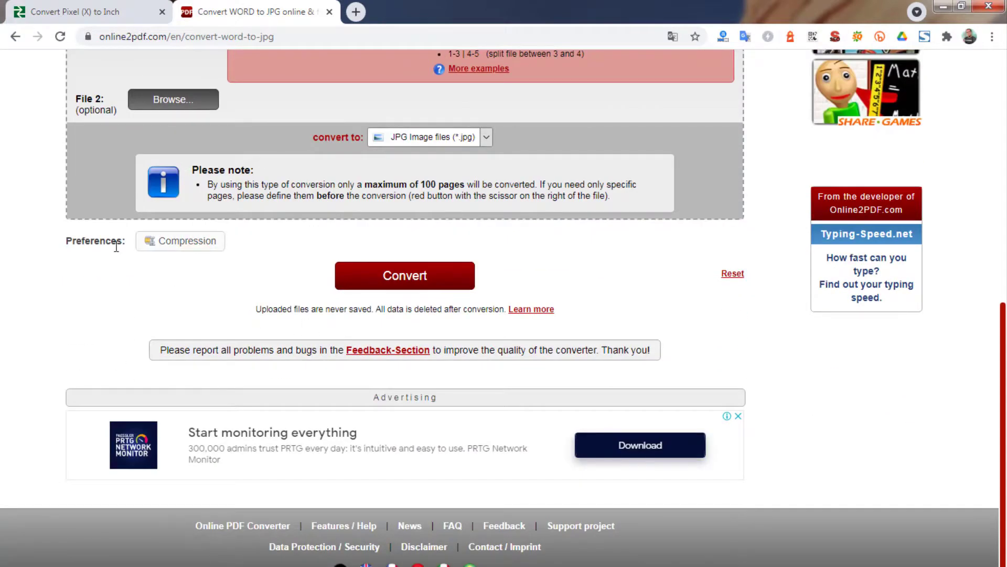
click(171, 245)
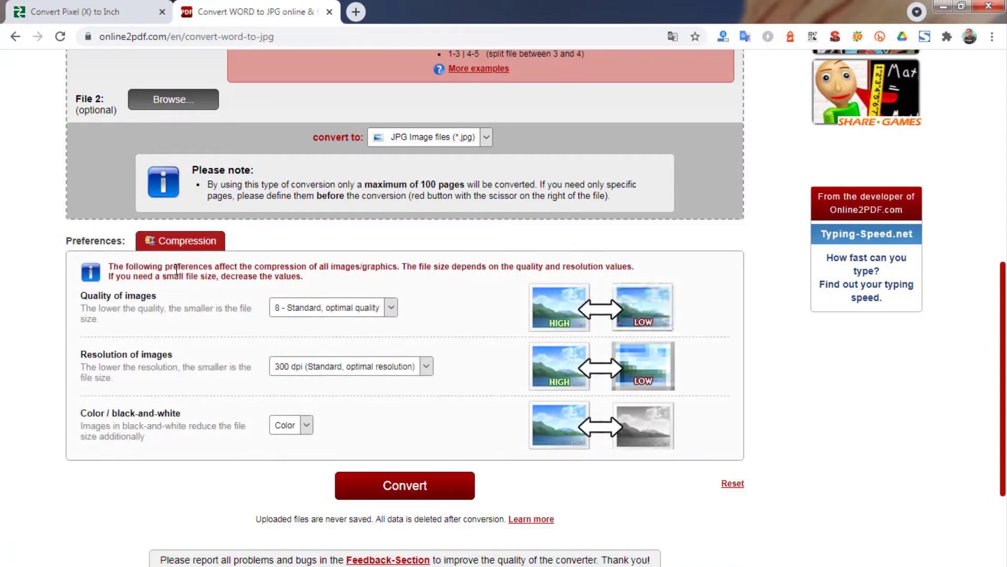
click(391, 308)
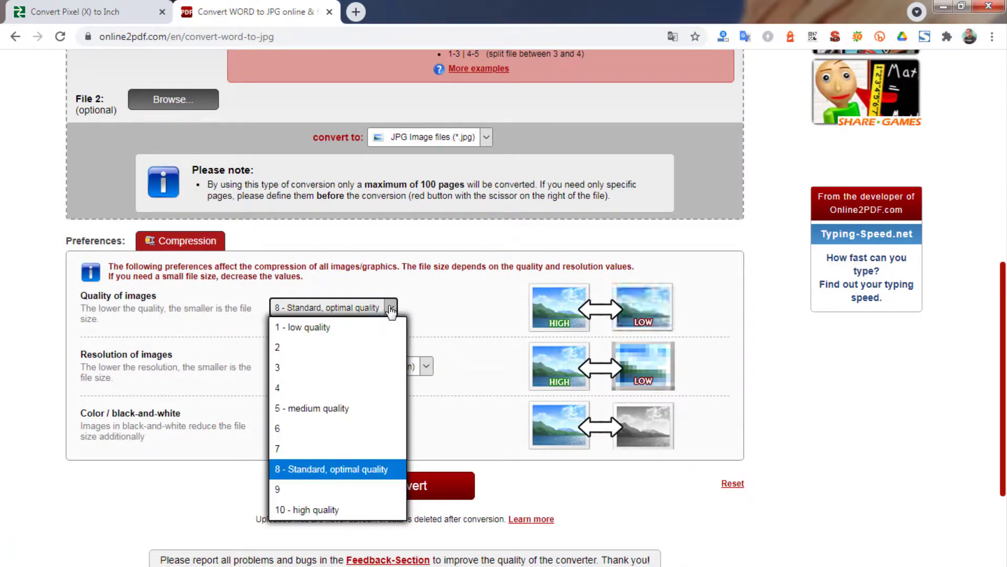
click(359, 467)
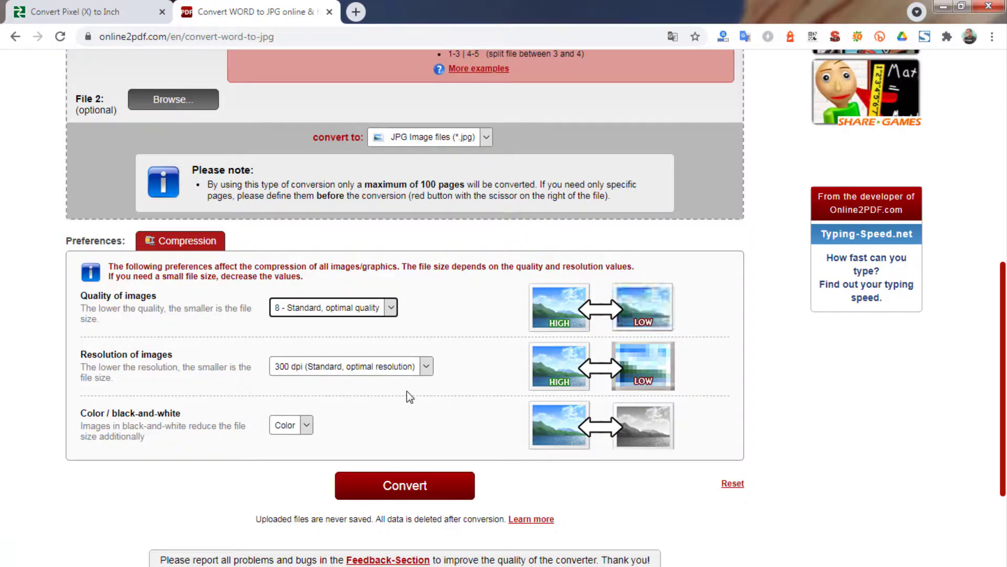
click(426, 367)
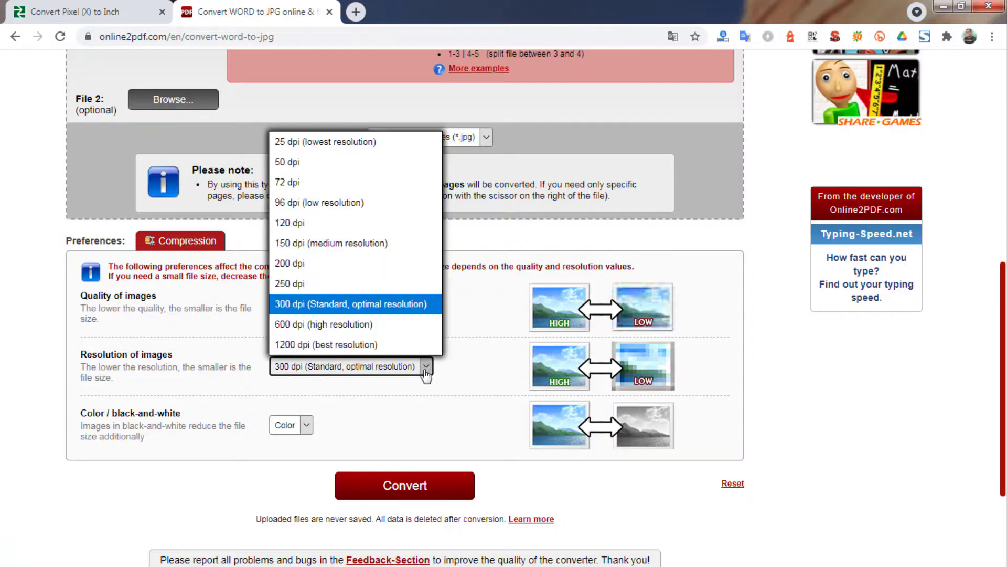
click(371, 210)
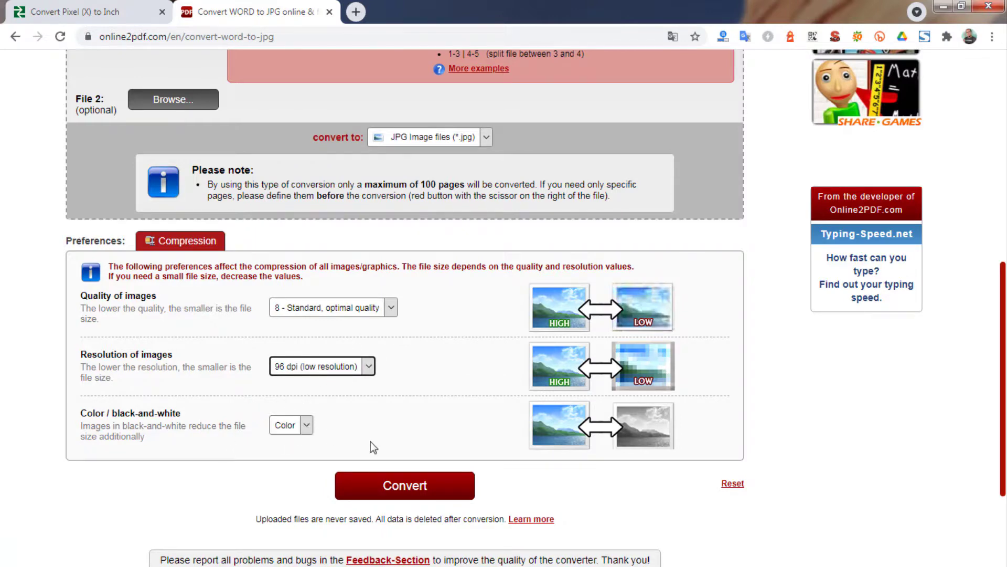
Step: Convert the document and save the resulting JPEG image as Doc1 in New folder of the Pictures library
click(387, 484)
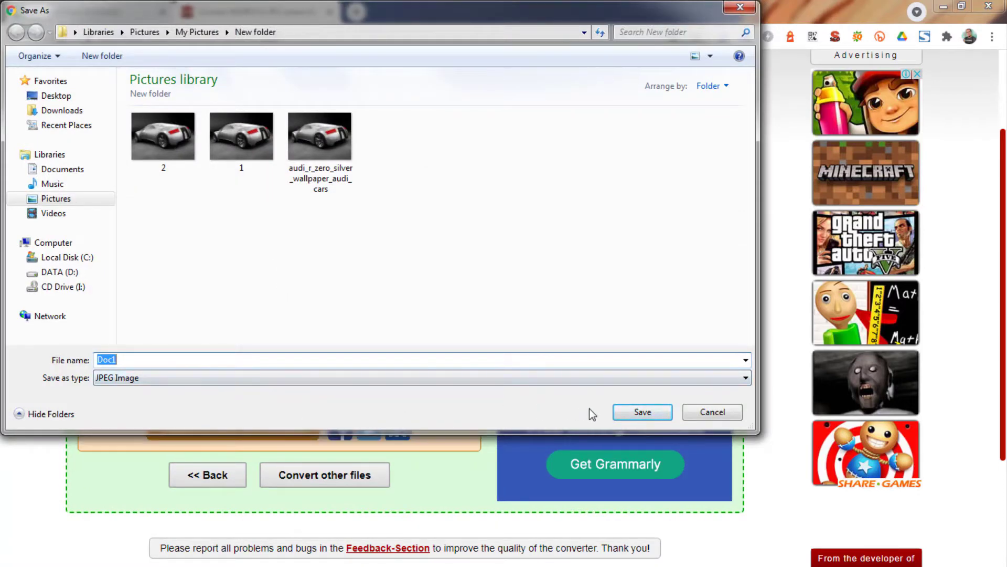
click(623, 412)
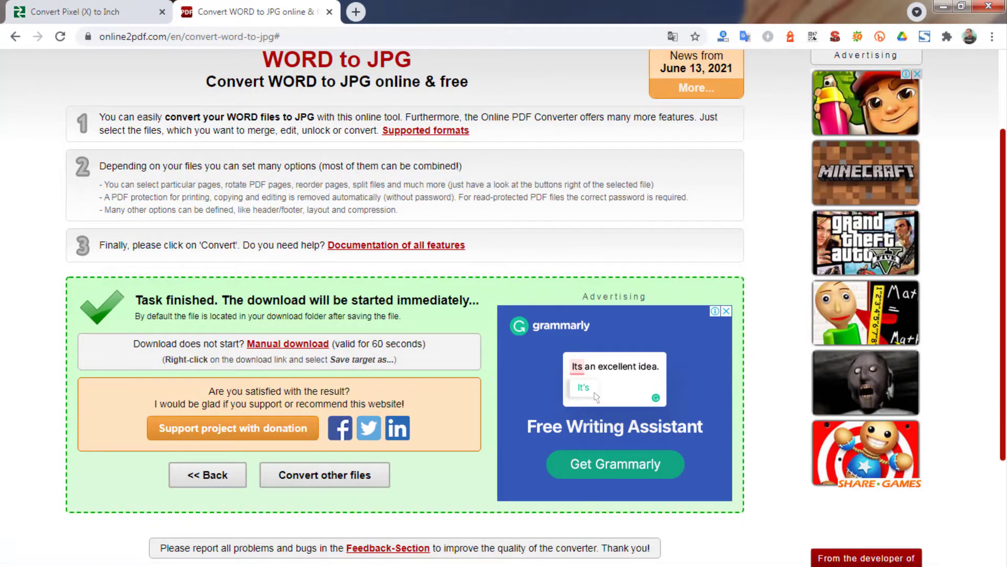
Step: Switch to the New folder window in Windows Explorer, check the Doc1 JPEG's size and dimensions, and view the image in Windows Photo Viewer
click(63, 564)
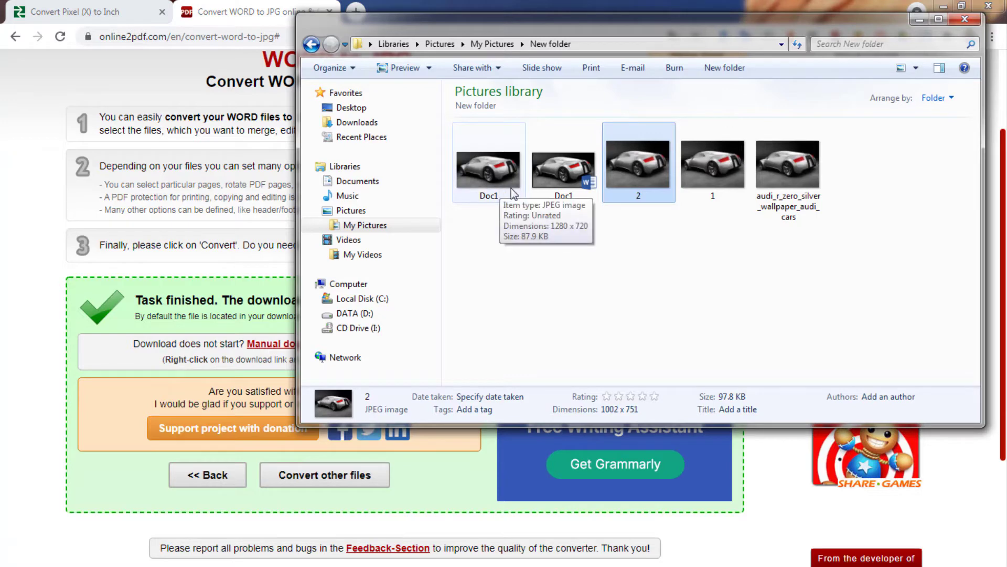
mouse_move(559, 202)
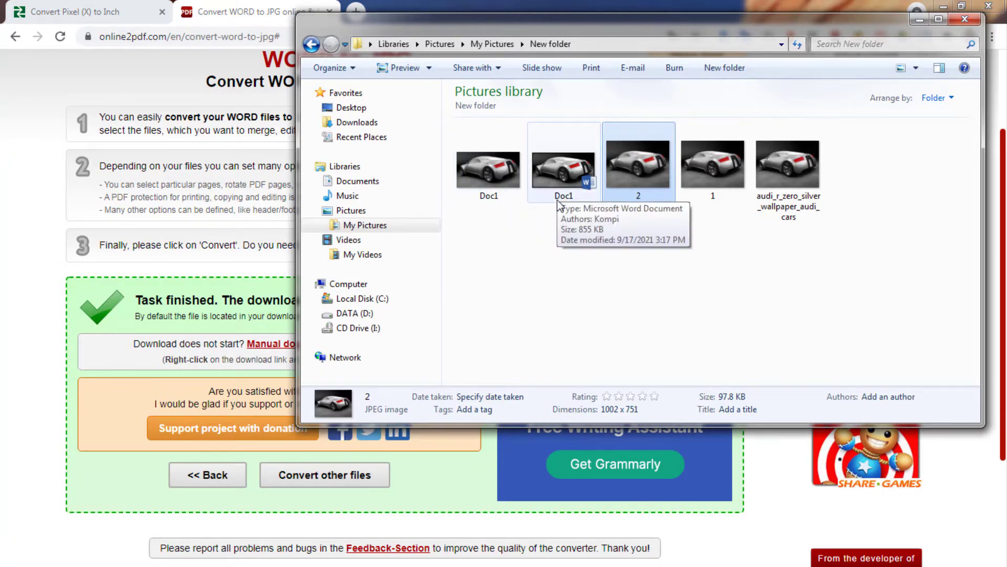
click(507, 188)
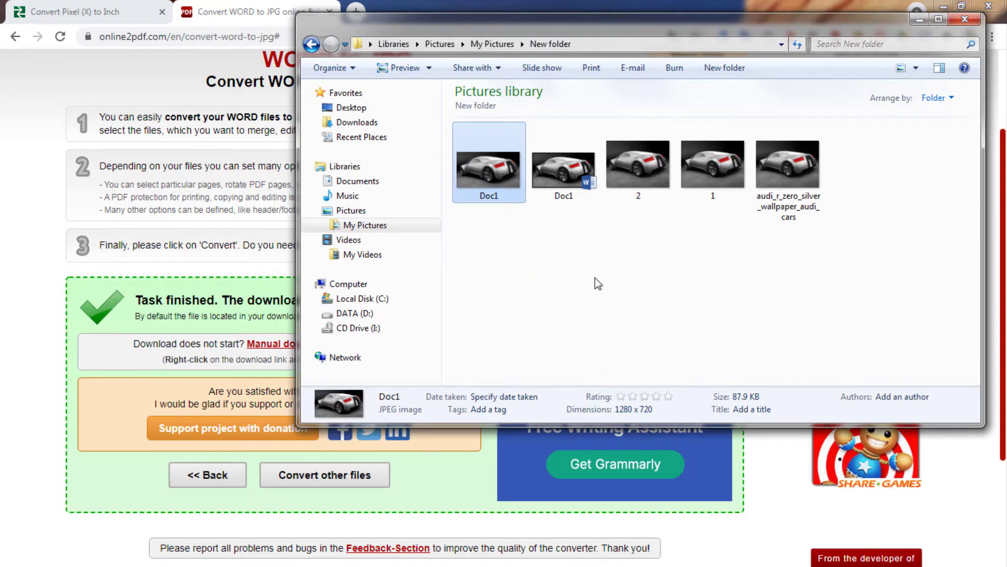
double_click(508, 182)
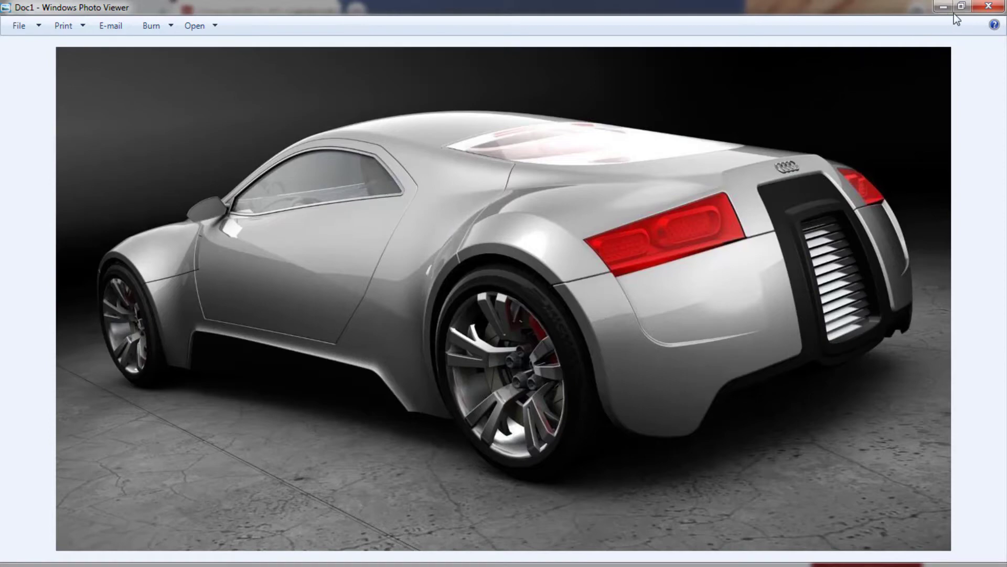
click(987, 6)
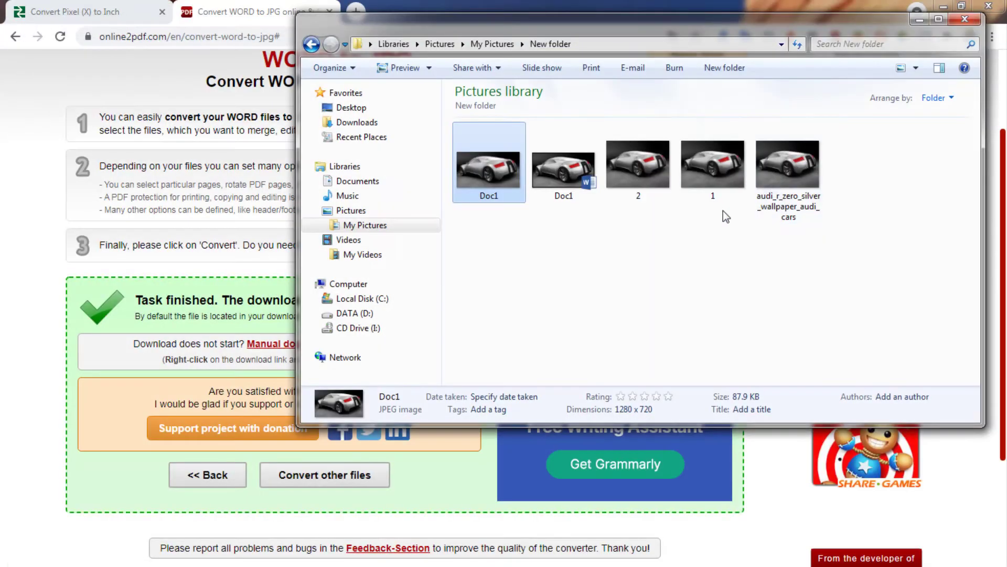